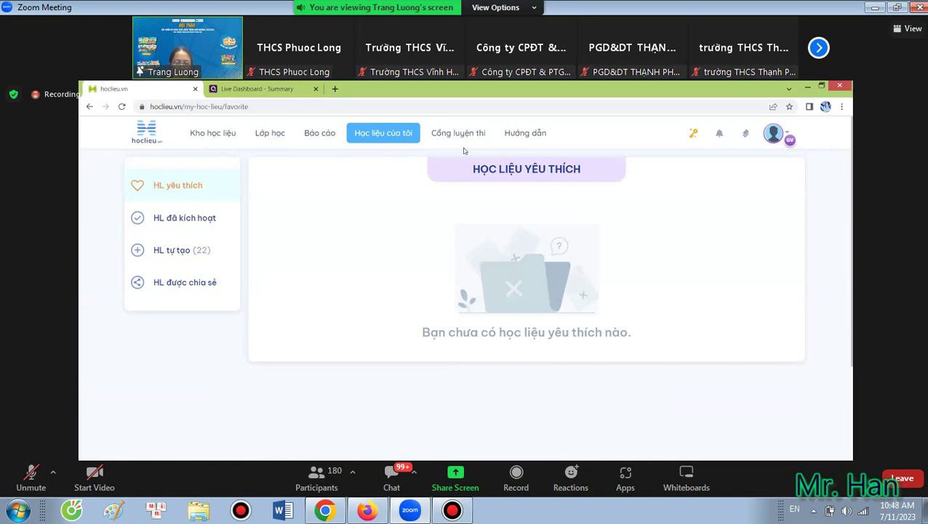
Open the Cổng luyện thi portal, then its Hướng dẫn help guides in a new tab.
left_click(459, 134)
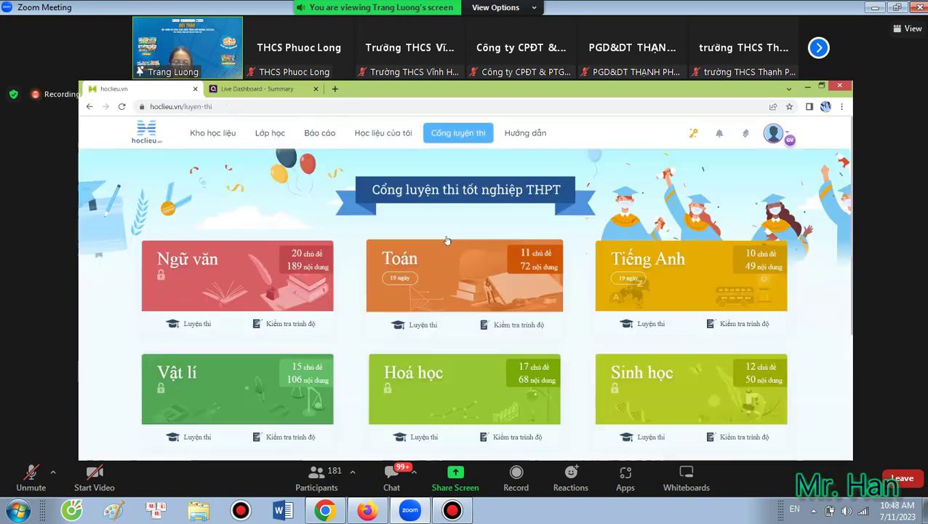
left_click(530, 140)
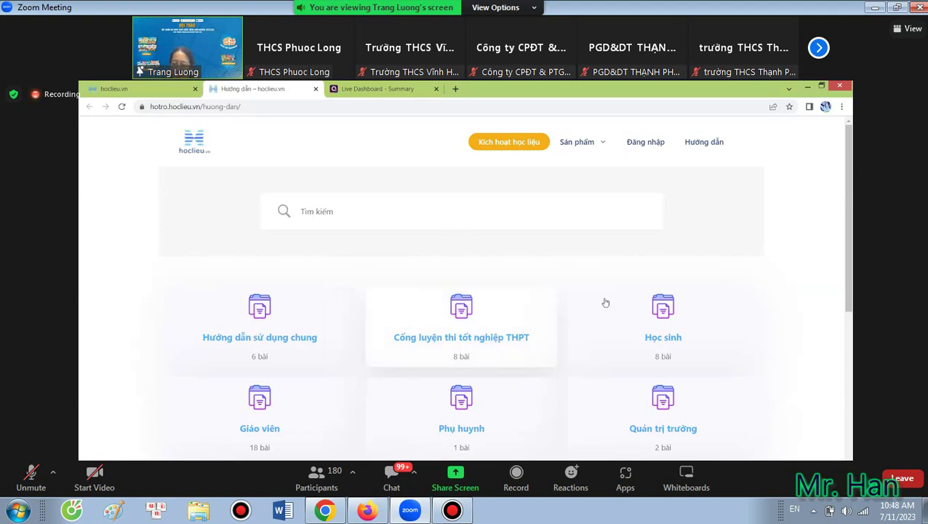
Browse the help centre's home page, then switch back to the Cổng luyện thi tốt nghiệp THPT tab.
scroll(291, 259, "down", 2)
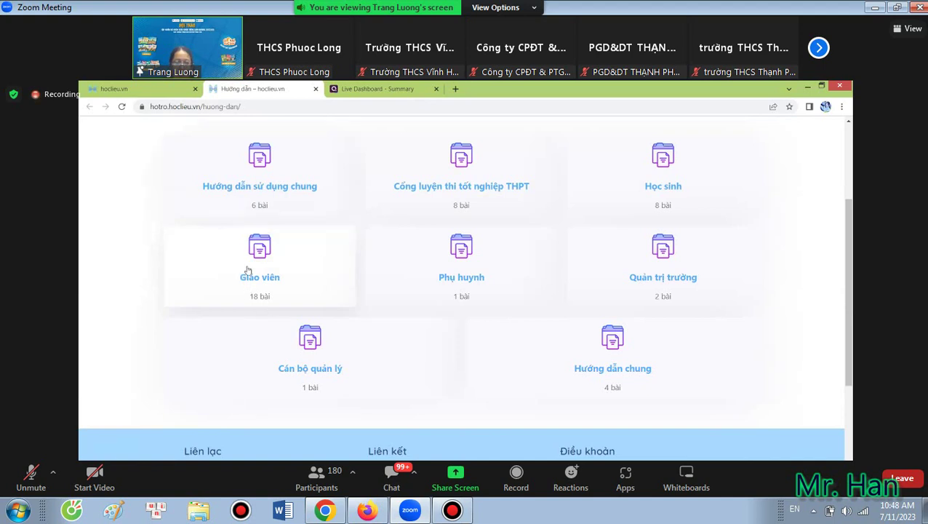
scroll(240, 182, "up", 2)
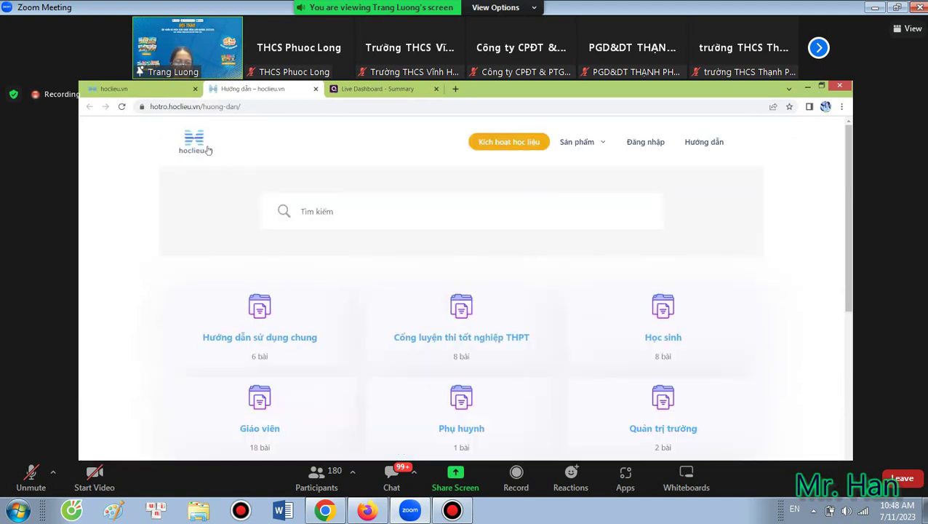
left_click(224, 127)
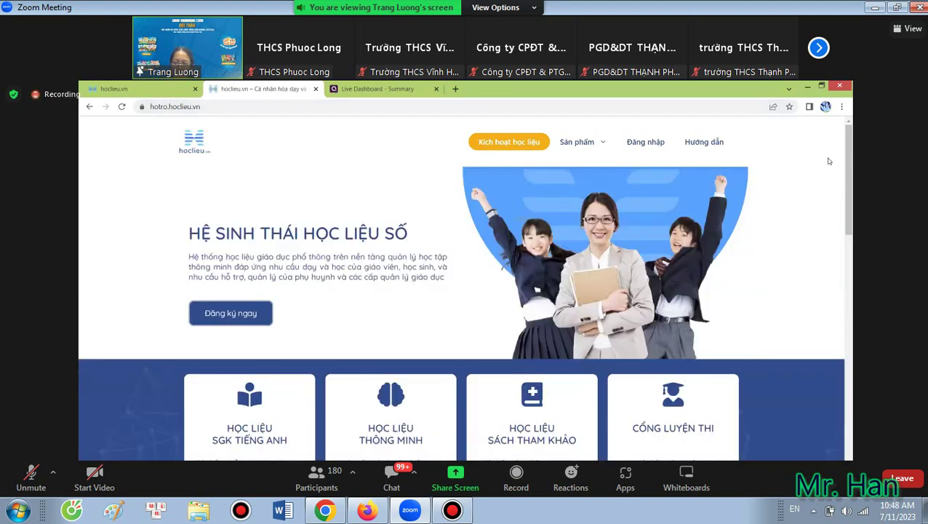
left_click(189, 151)
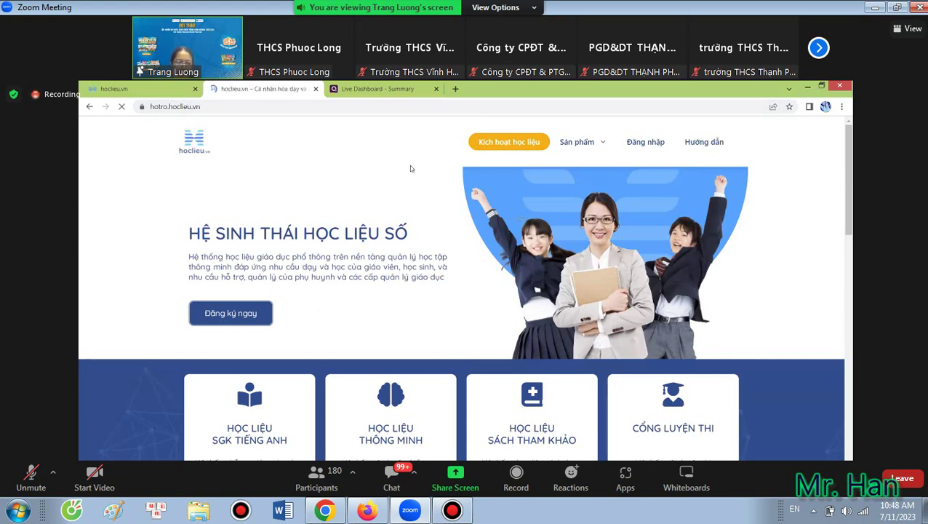
left_click(133, 88)
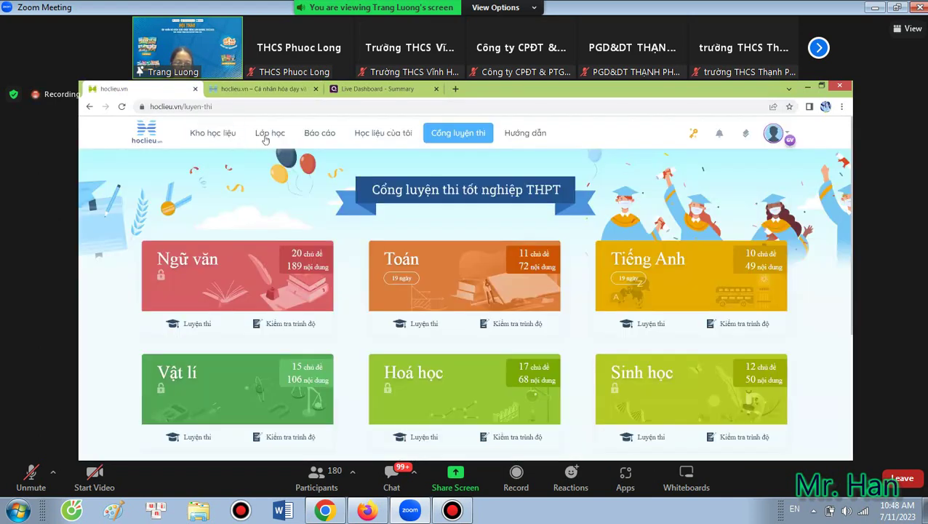
Go to the Lớp học class list and dismiss the Zoom connection error.
left_click(267, 135)
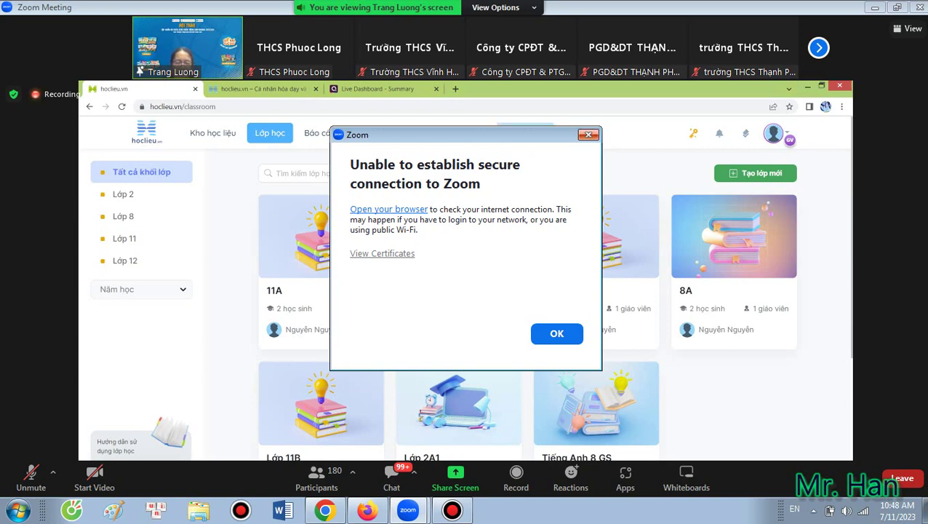
left_click(588, 134)
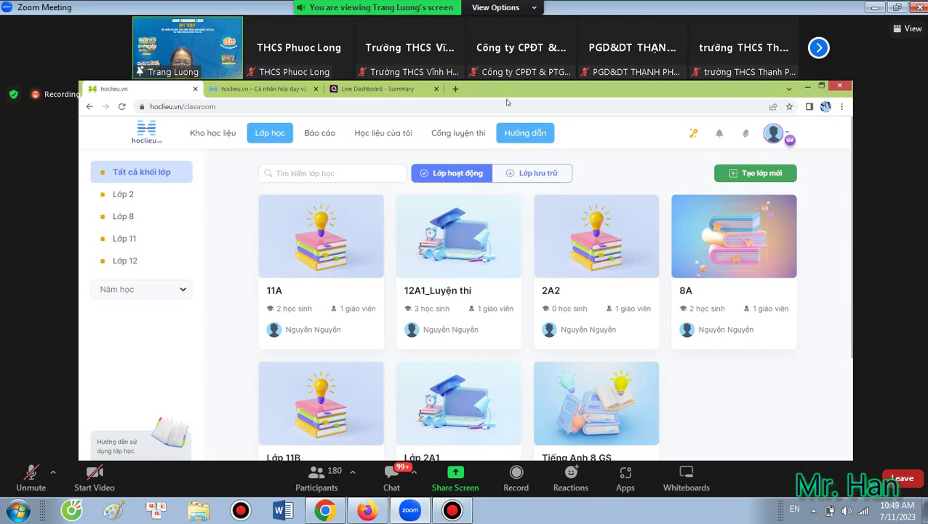
Create class 'Lớp 8C' with grade Lớp 8 and school year 2023 - 2024.
left_click(749, 173)
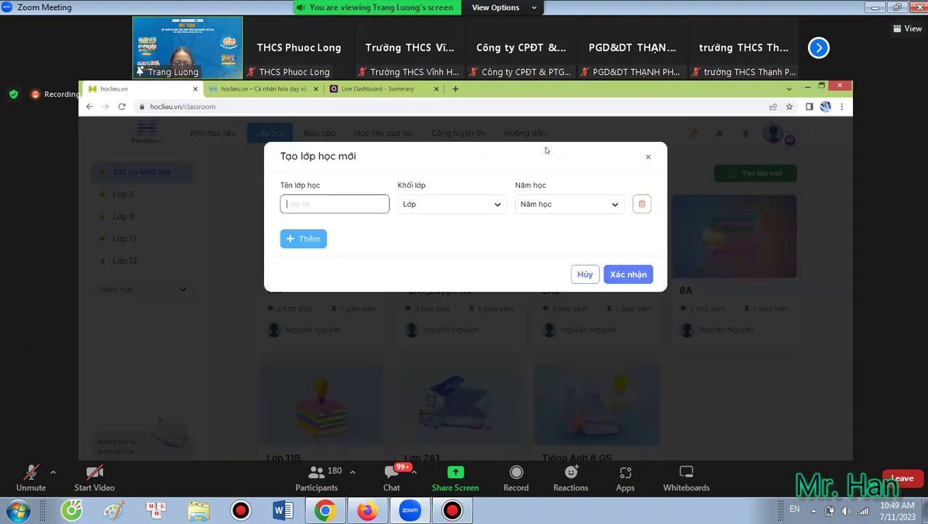
left_click(326, 206)
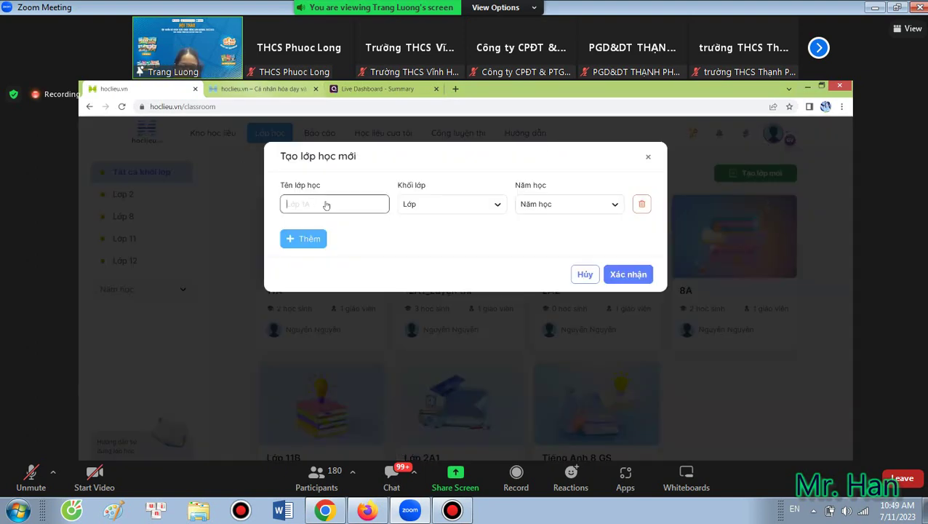
type("Lop")
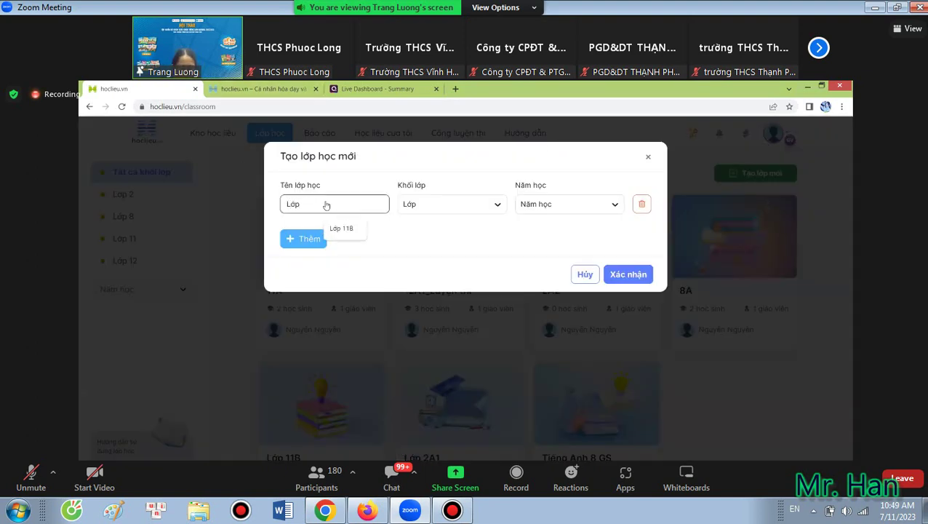
type("ws 8C")
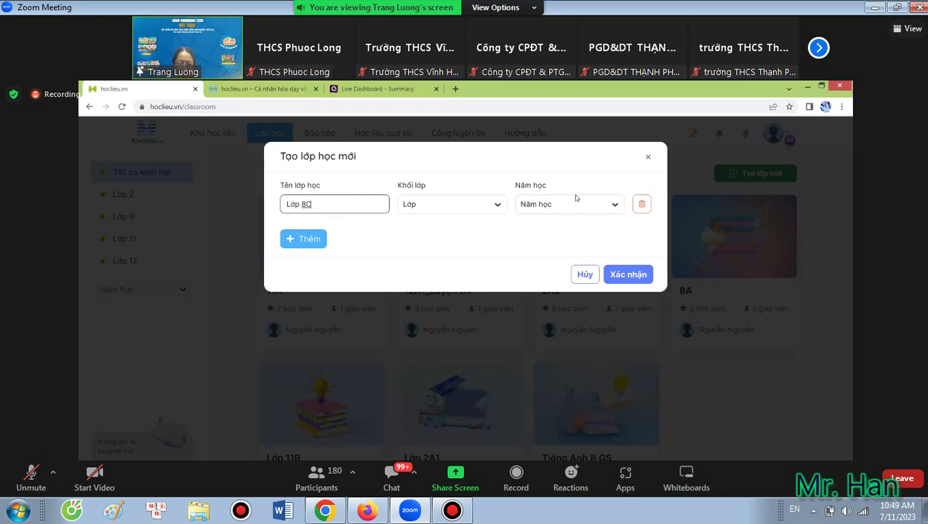
left_click(497, 206)
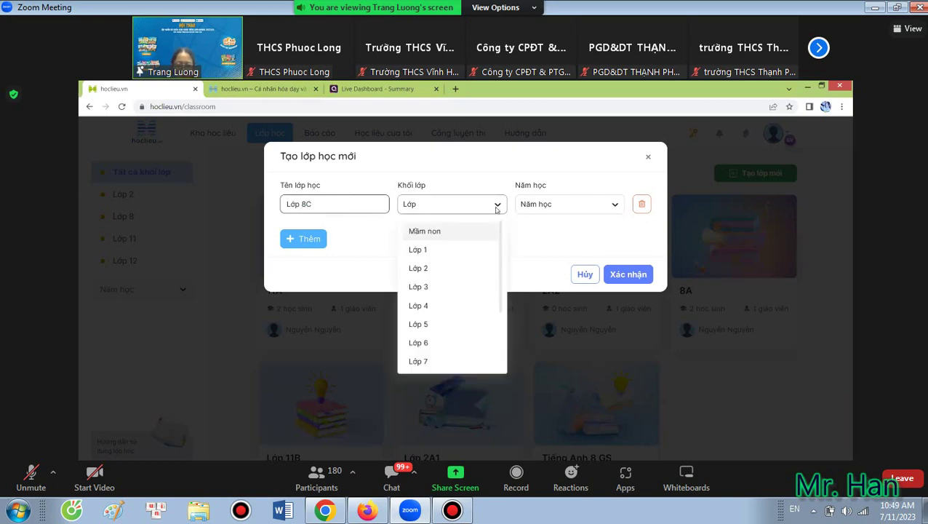
scroll(453, 299, "down", 2)
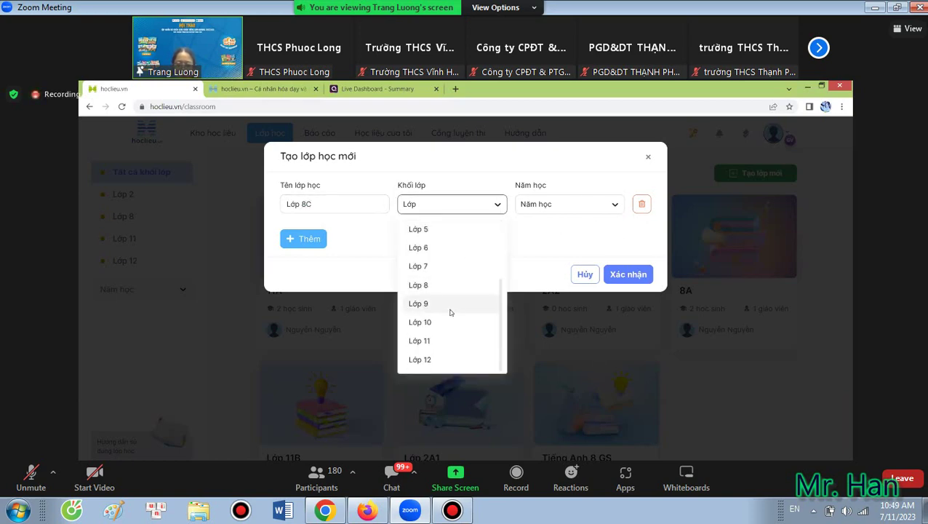
left_click(455, 278)
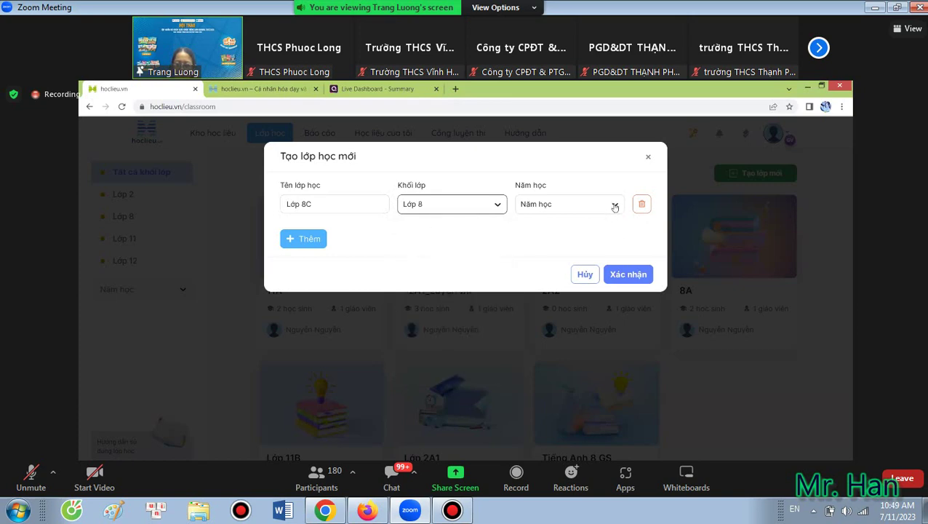
left_click(589, 210)
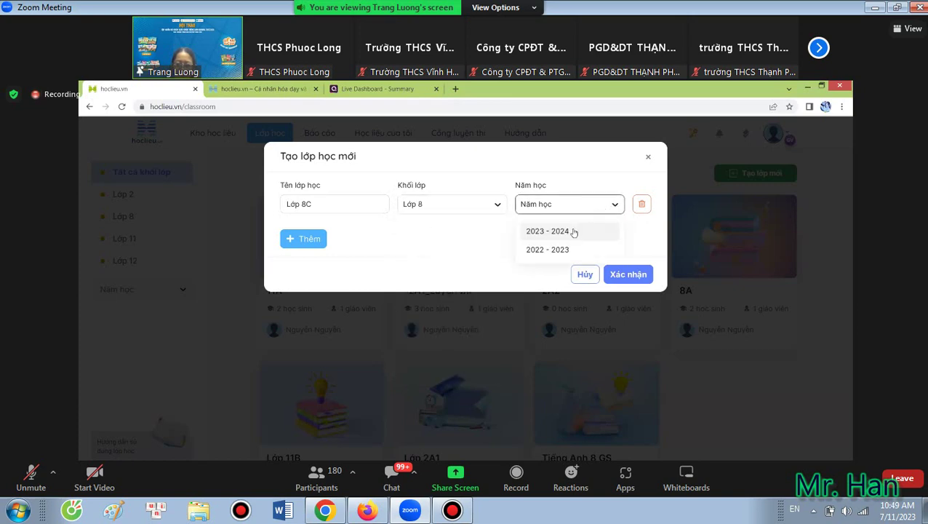
left_click(573, 231)
left_click(627, 274)
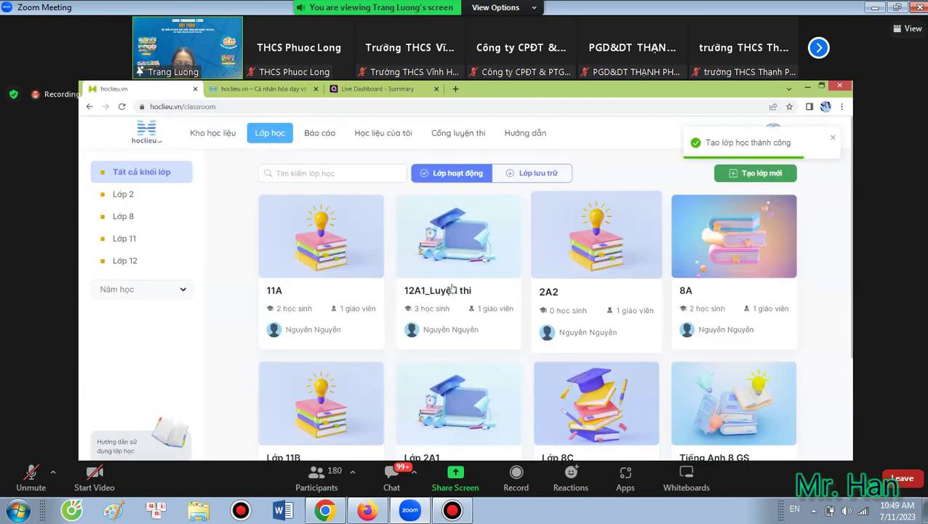
Find the Lớp 8C card in the class list and open its class page.
scroll(435, 276, "down", 3)
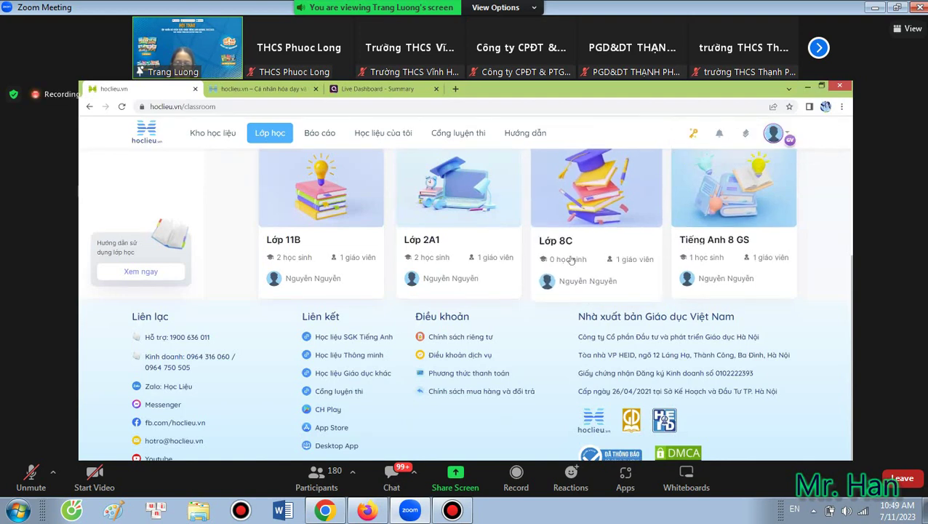
scroll(559, 251, "up", 2)
scroll(509, 218, "down", 2)
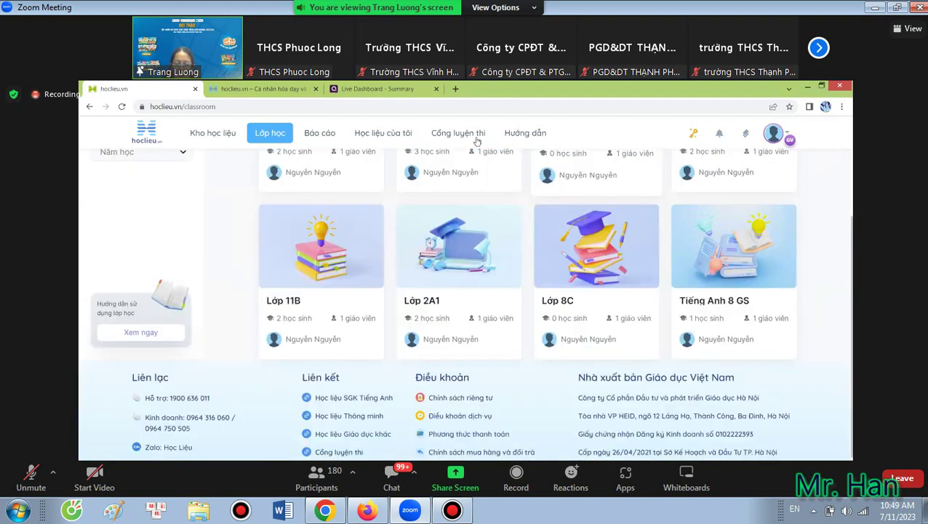
left_click(542, 222)
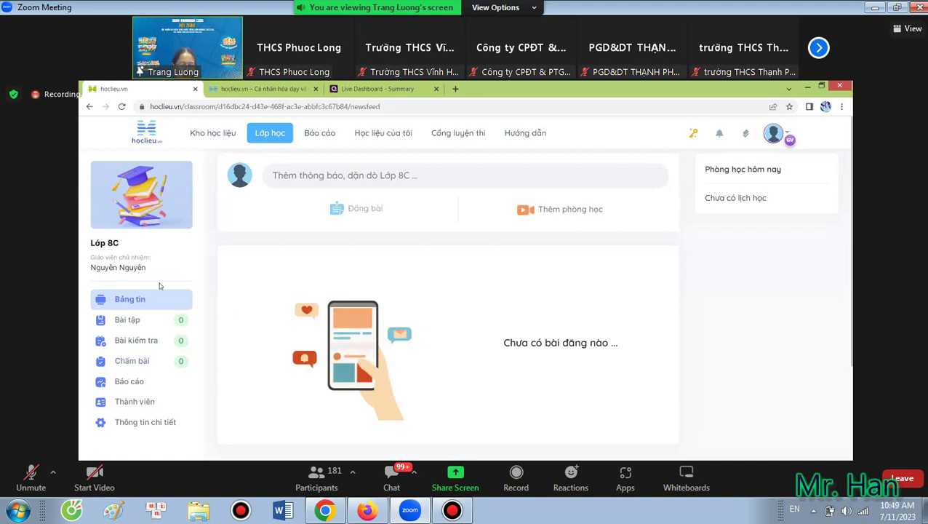
Open Lớp 8C's Thành viên page and bring up the Thêm học sinh dialog.
left_click(154, 402)
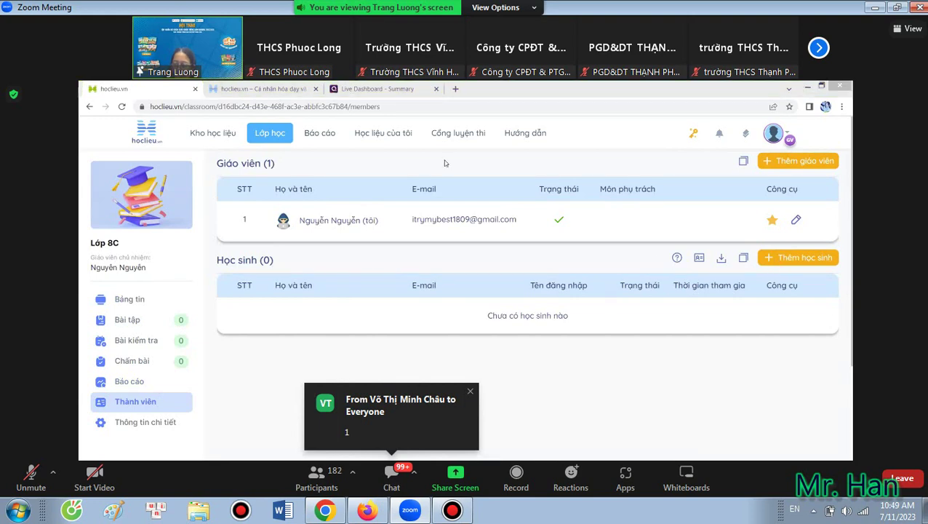
left_click(814, 258)
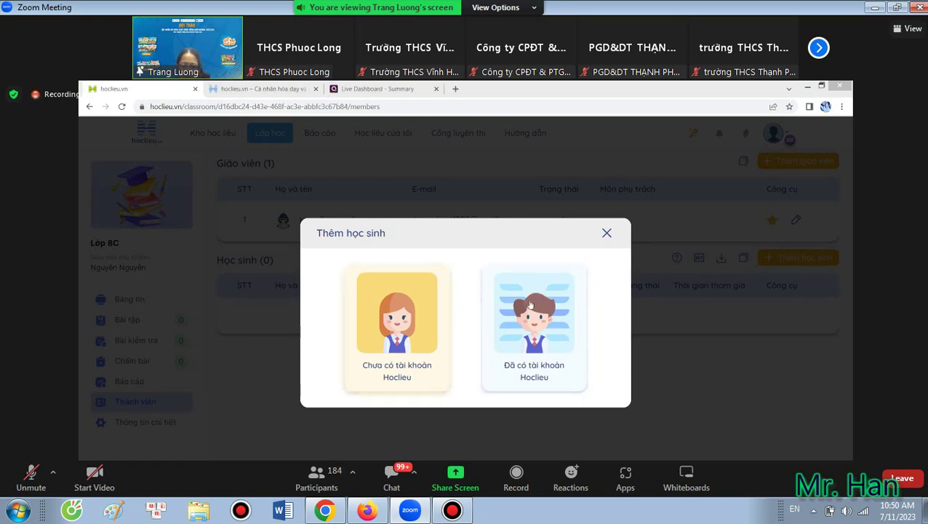
Add a student without a Hoclieu account, entering their full name and a password, then close the details.
left_click(388, 391)
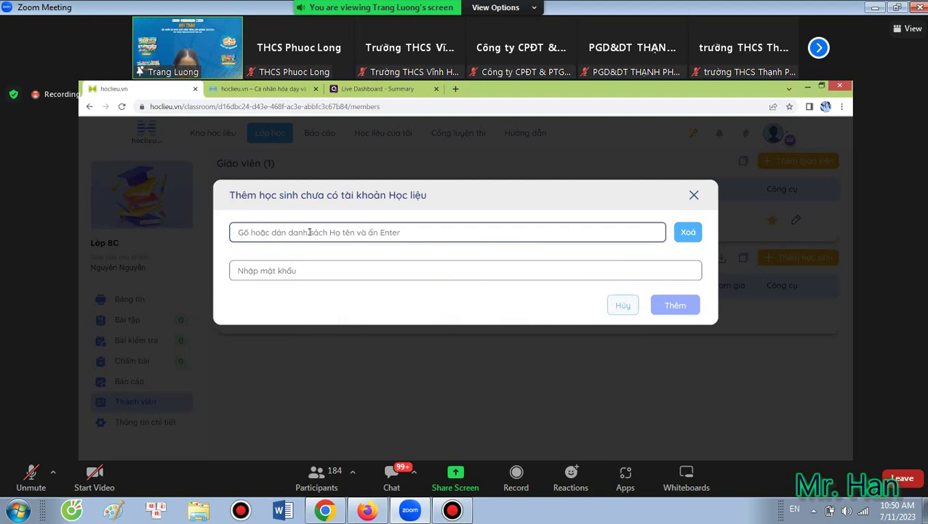
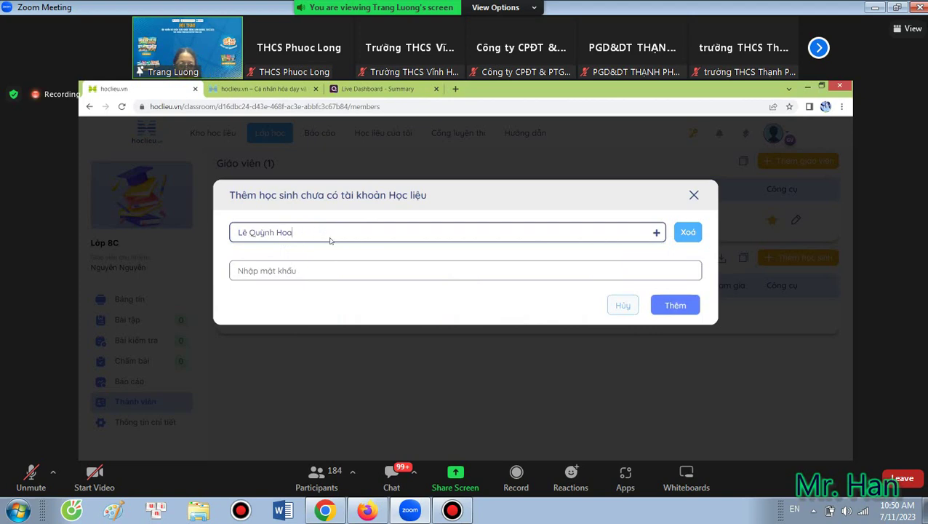
left_click(335, 267)
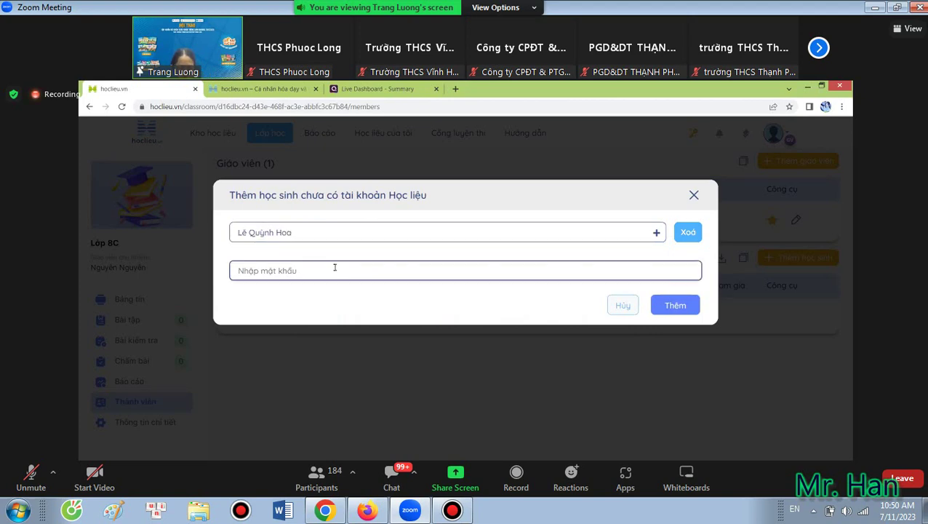
type("12345678")
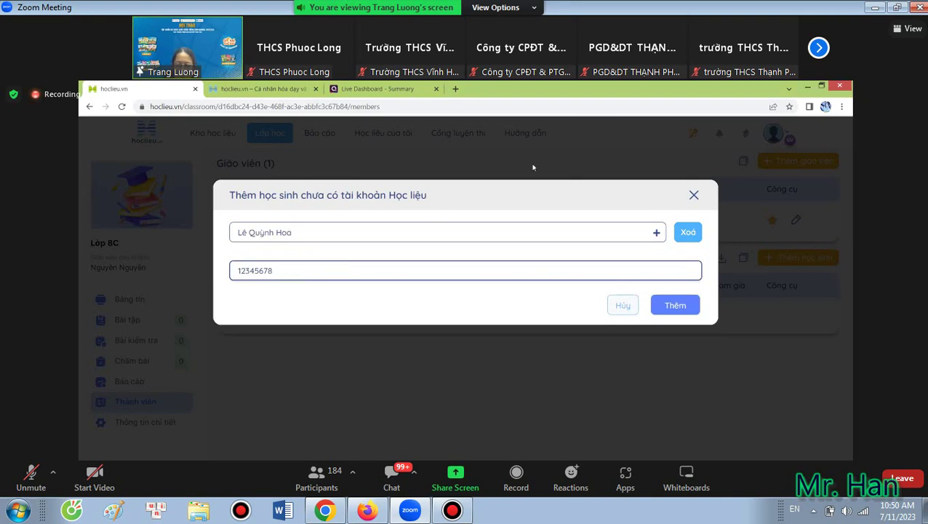
left_click(681, 306)
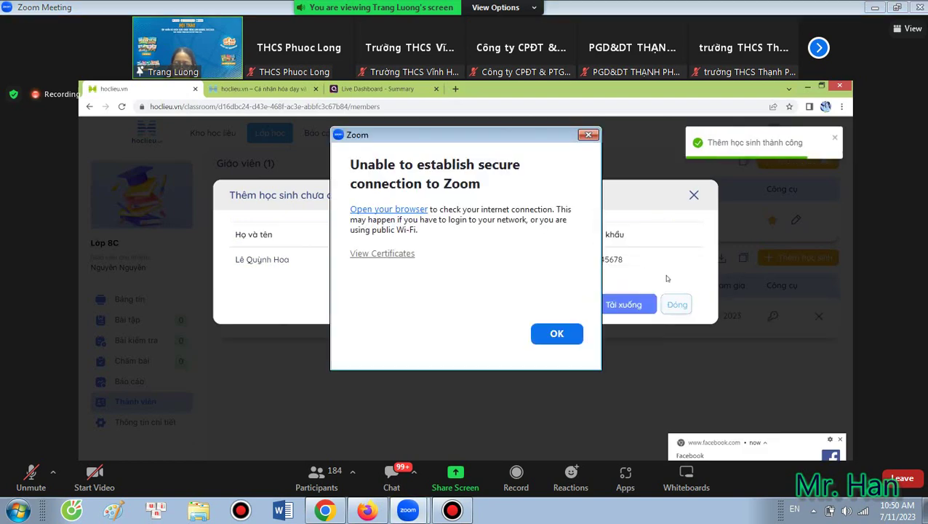
key("Return")
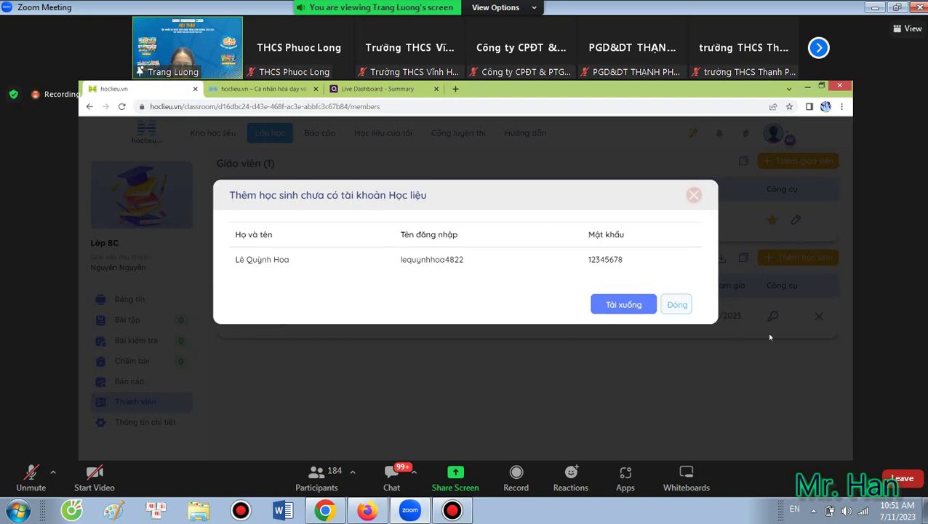
left_click(693, 195)
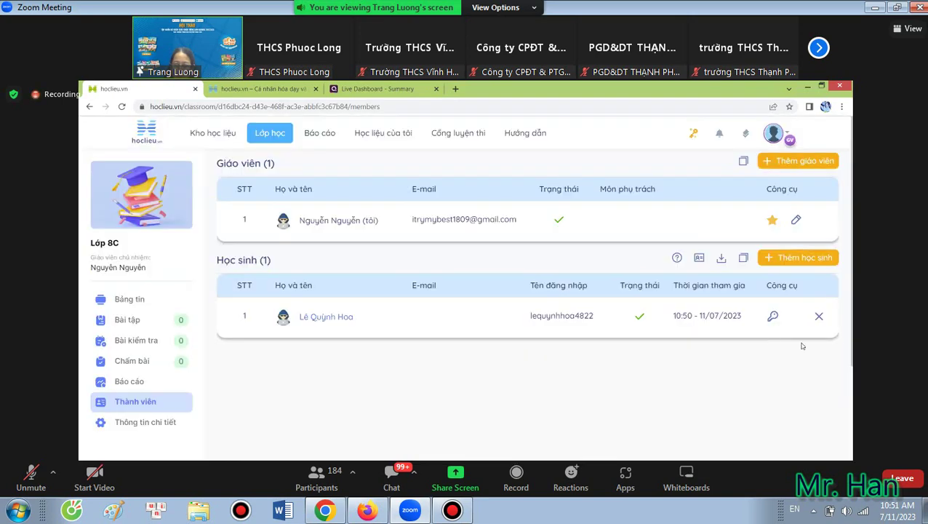
left_click(807, 267)
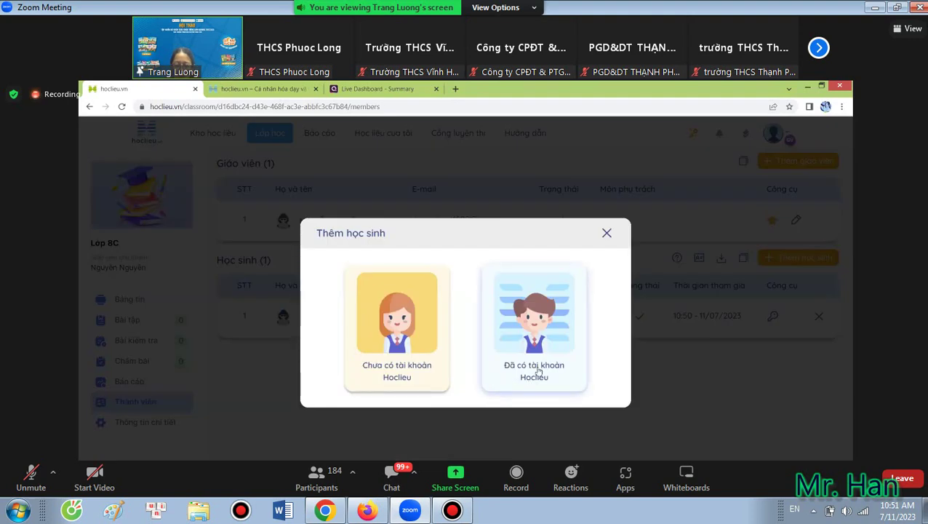
left_click(538, 371)
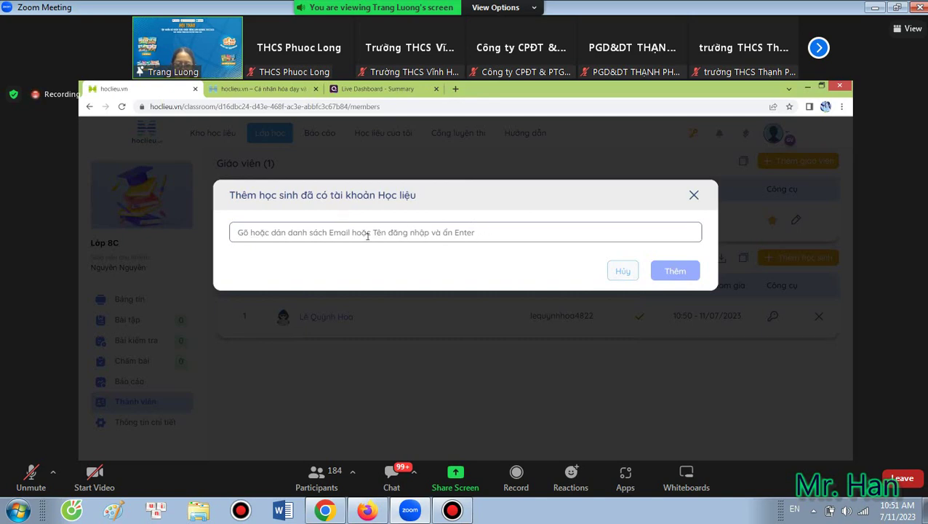
left_click(694, 194)
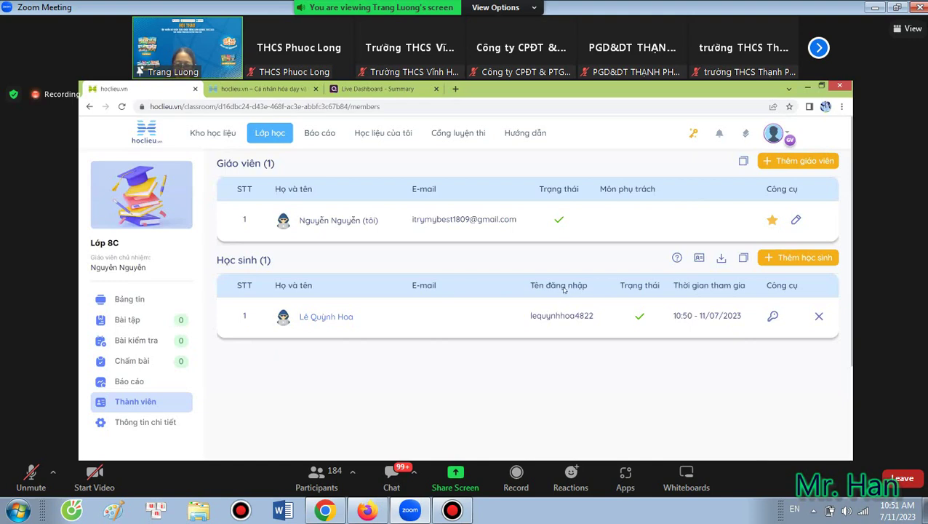
Add another no-account student with their full name and an edited default password, then close the results.
left_click(776, 259)
left_click(447, 312)
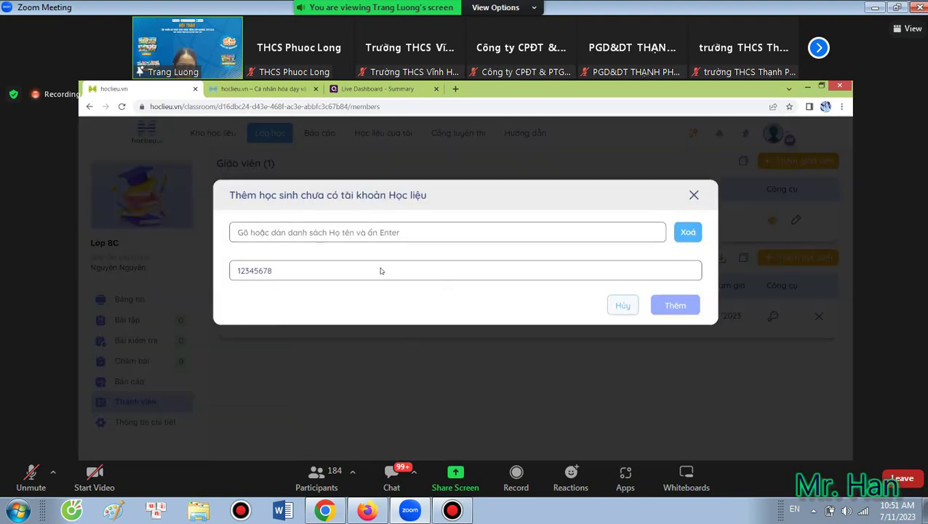
left_click(381, 233)
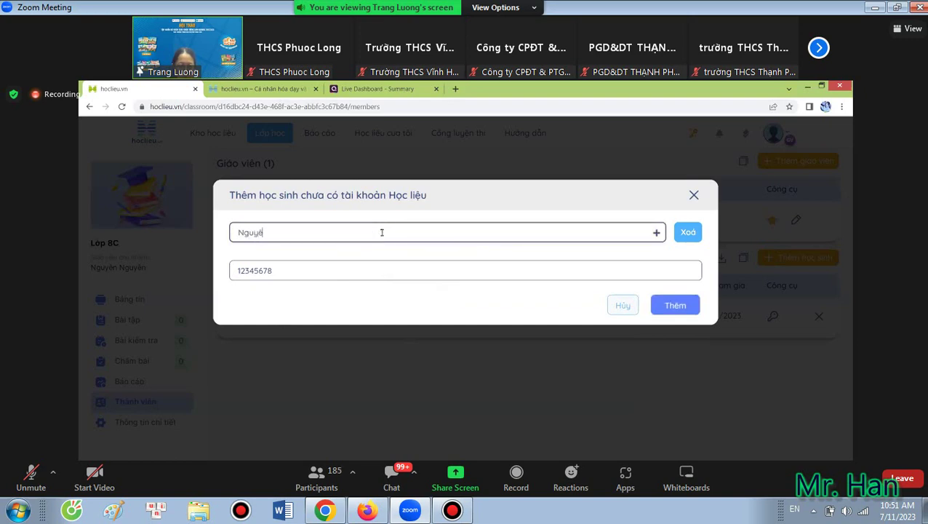
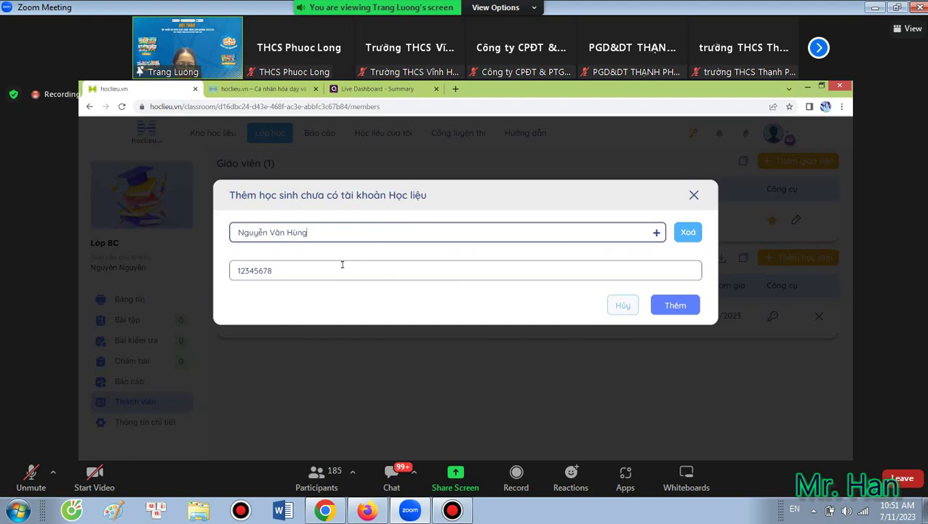
left_click(268, 271)
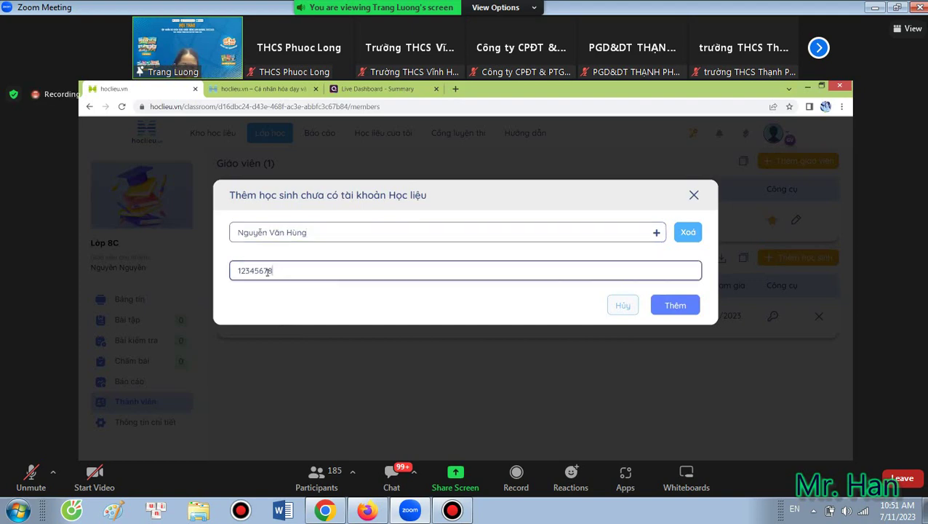
key("BackSpace")
type("9")
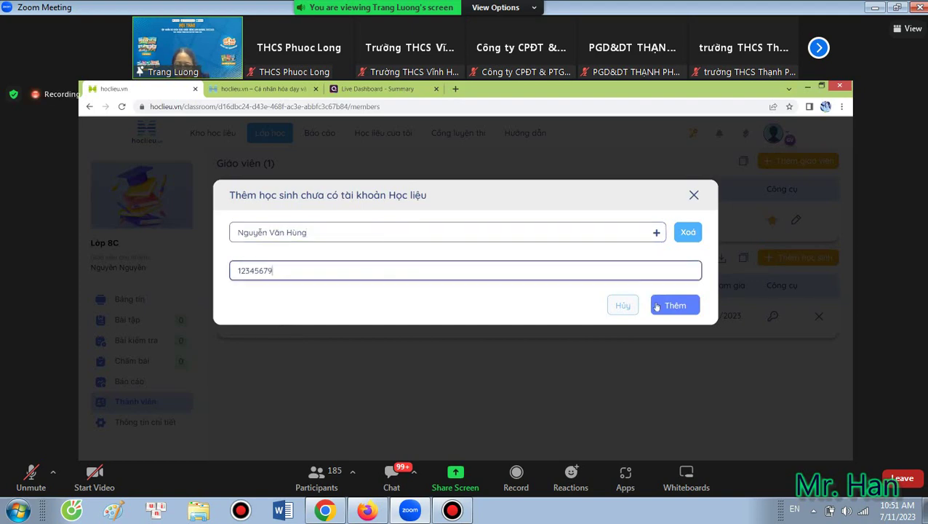
left_click(667, 307)
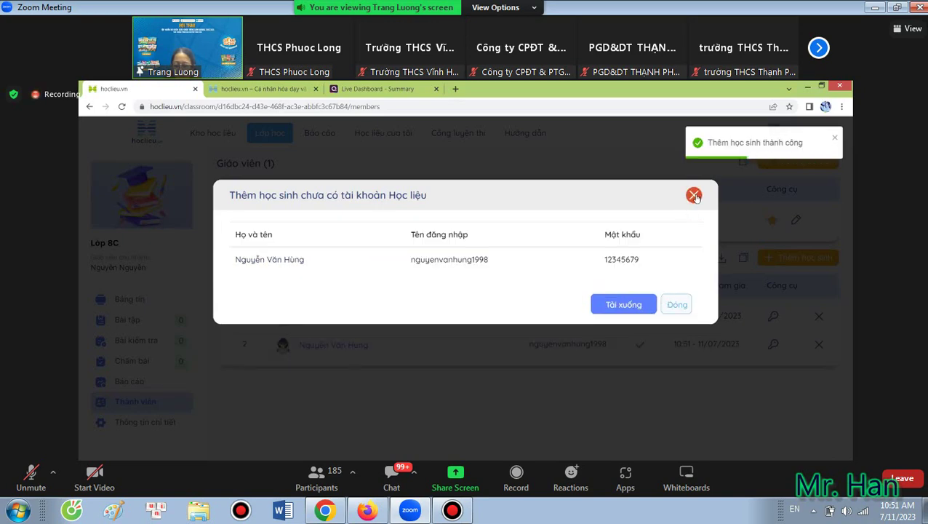
left_click(475, 352)
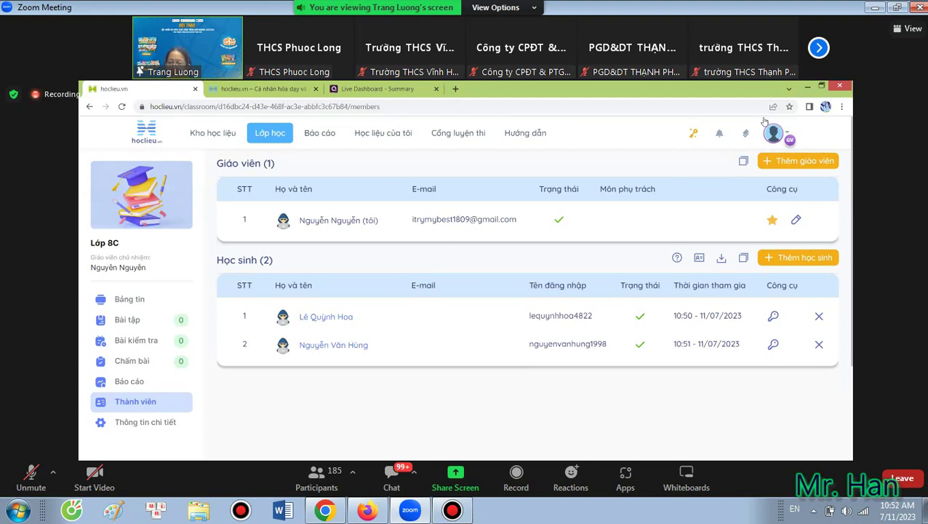
left_click(806, 163)
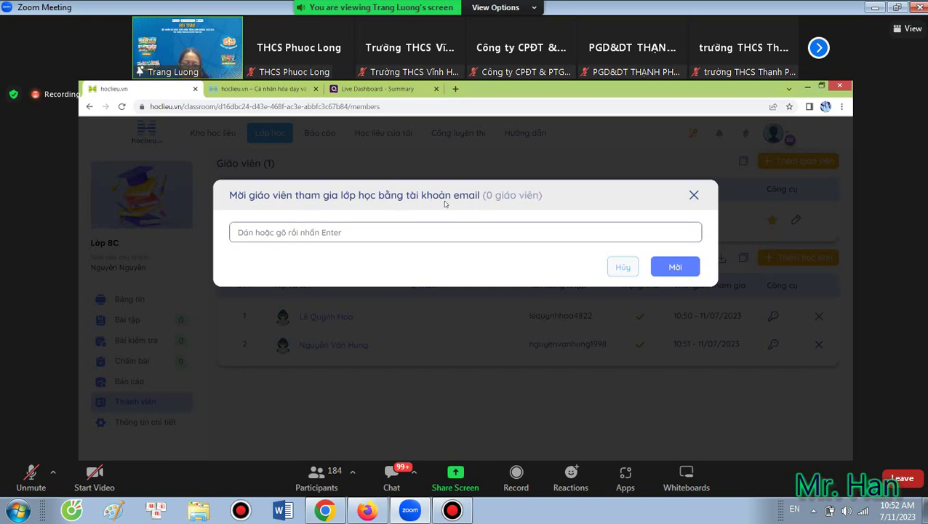
left_click(280, 234)
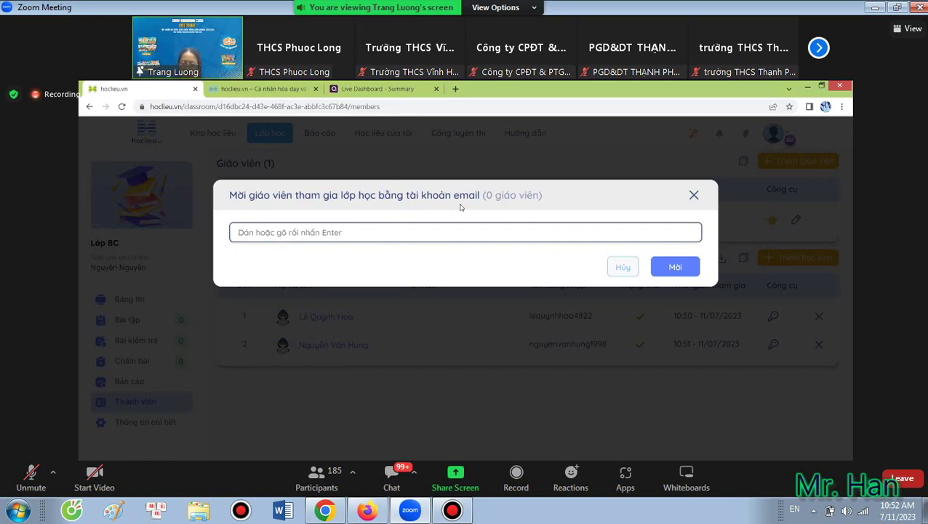
left_click(694, 195)
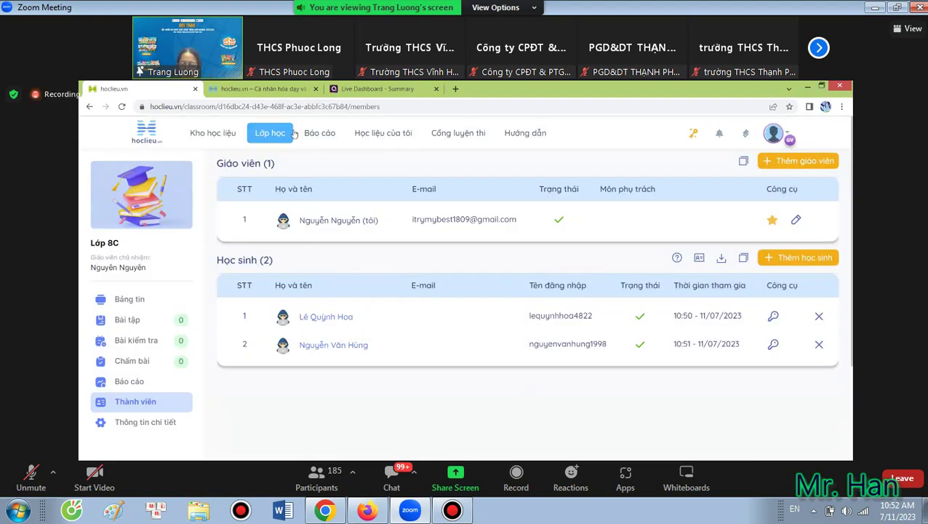
Go back to the class list and open the Tiếng Anh 8 Global Success textbook.
key("alt+Left")
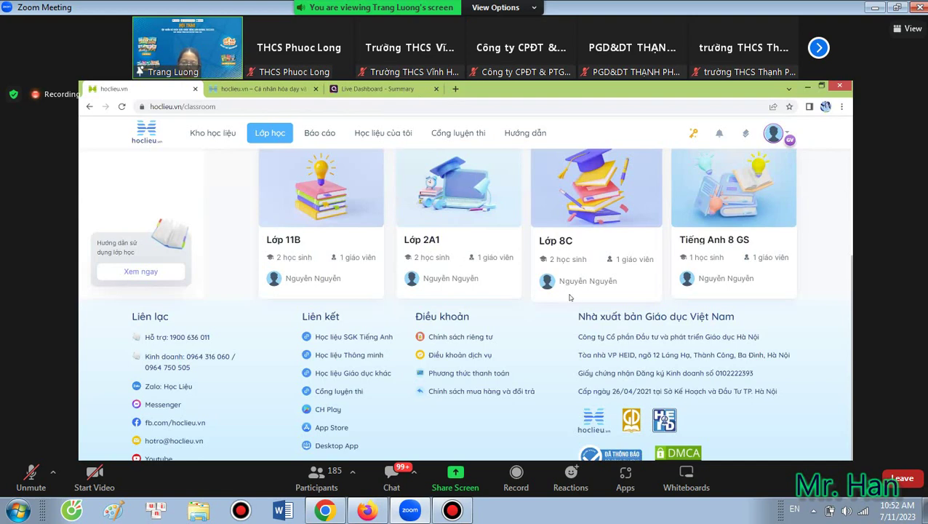
left_click(292, 132)
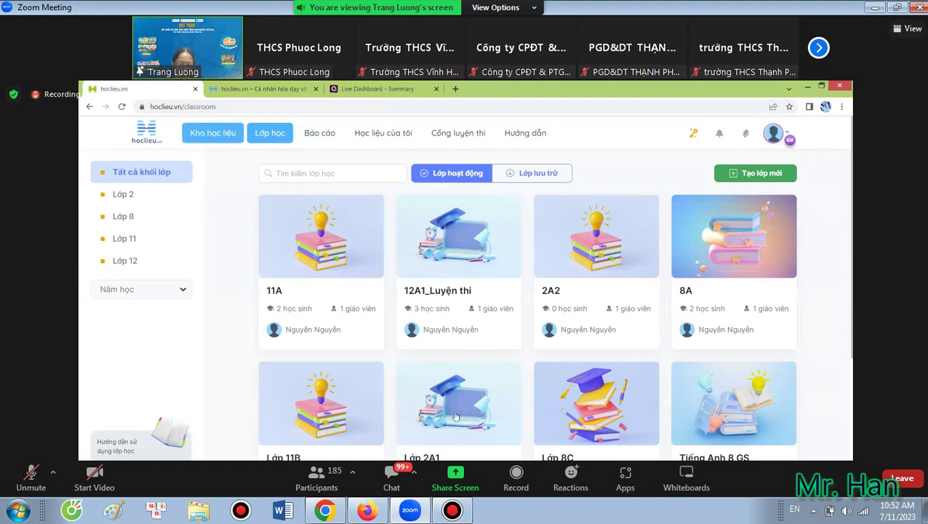
left_click(329, 431)
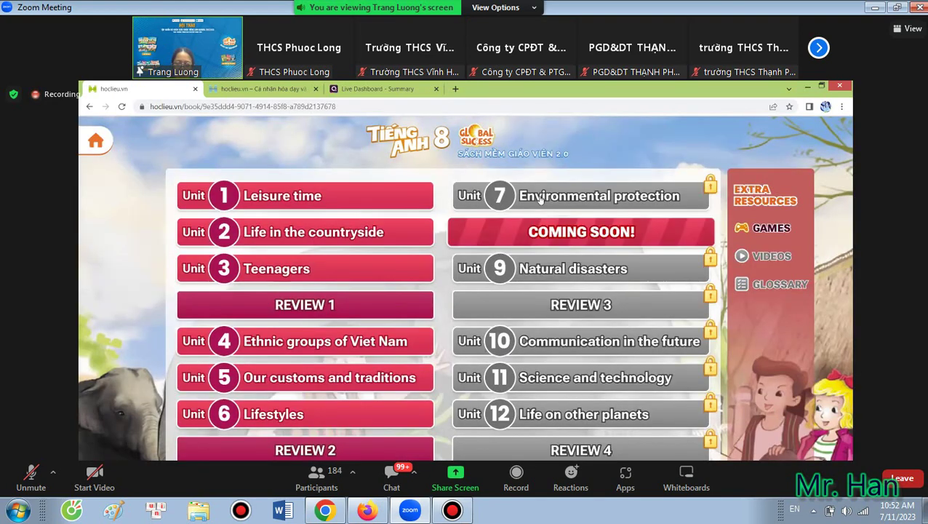
Open Unit 1 Leisure time and dismiss the Zoom connection error.
left_click(290, 201)
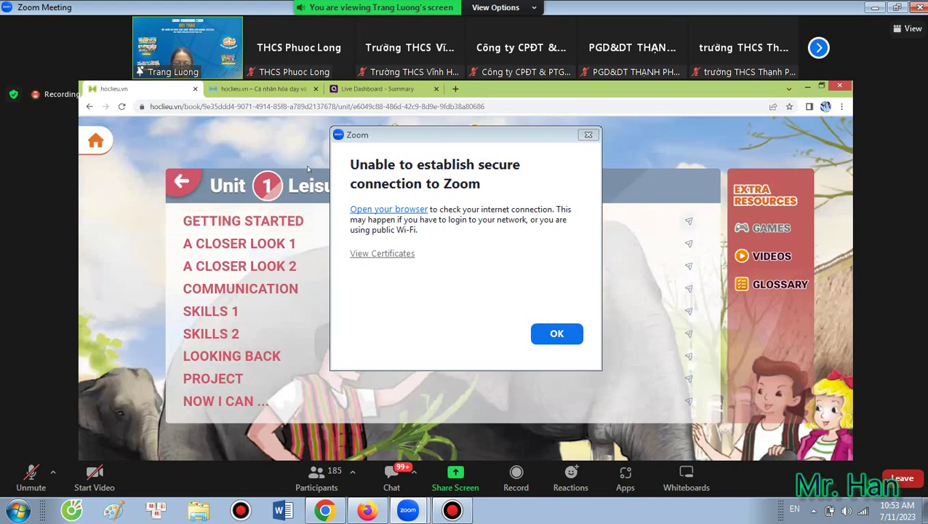
key("Return")
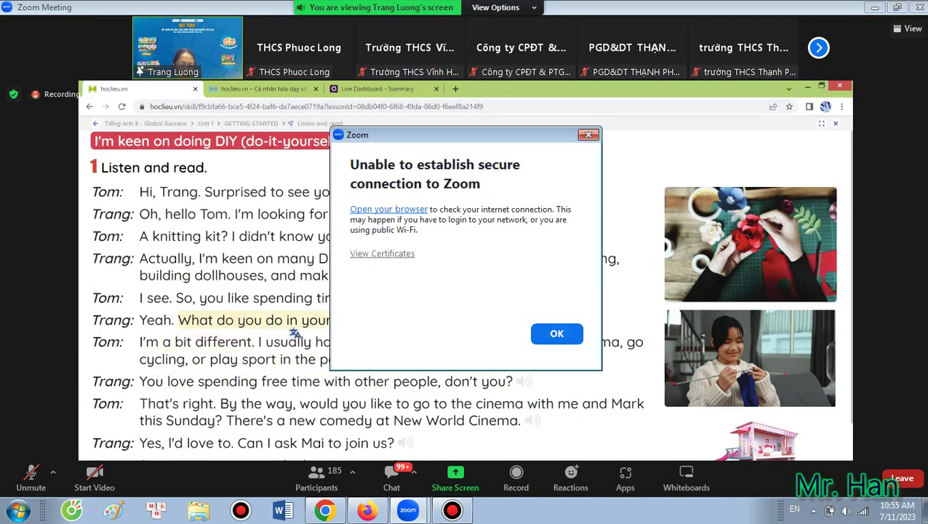
Dismiss the Zoom 'Unable to establish secure connection' warning to get back to the glossary.
key("Return")
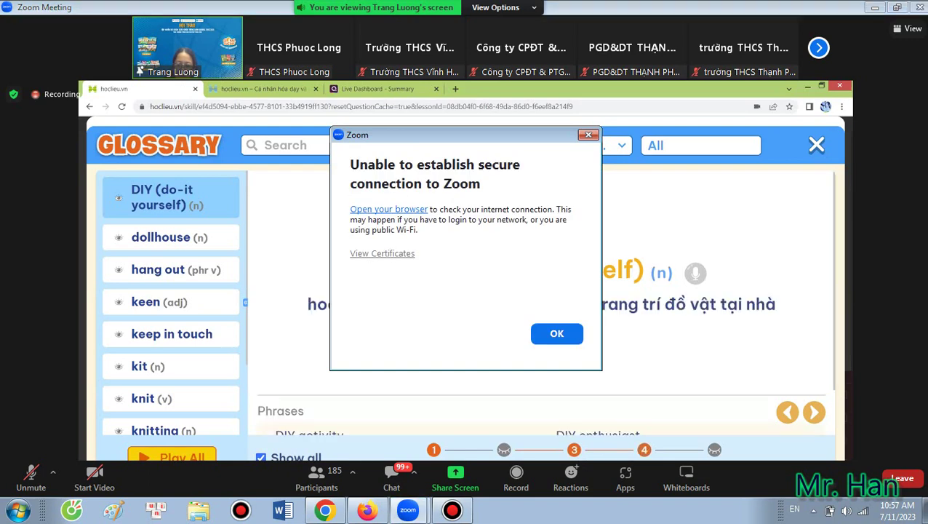
left_click(556, 333)
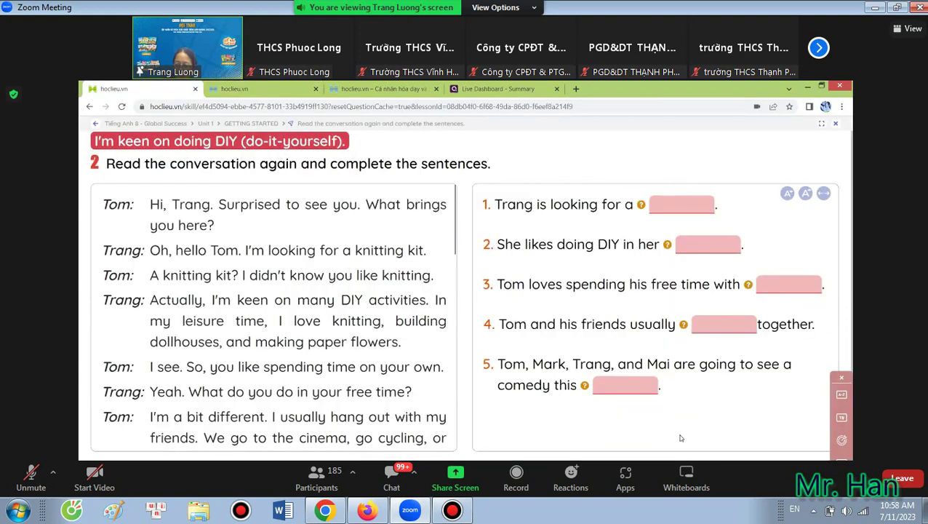
Check the Activity 2 answer key in the Teacher's book notes, then go back to the Unit 1 book page.
left_click(842, 417)
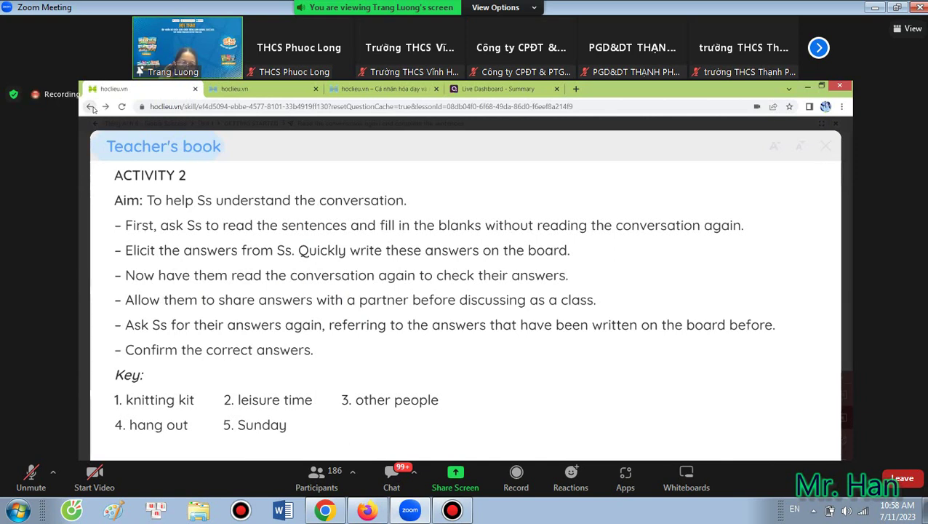
left_click(91, 107)
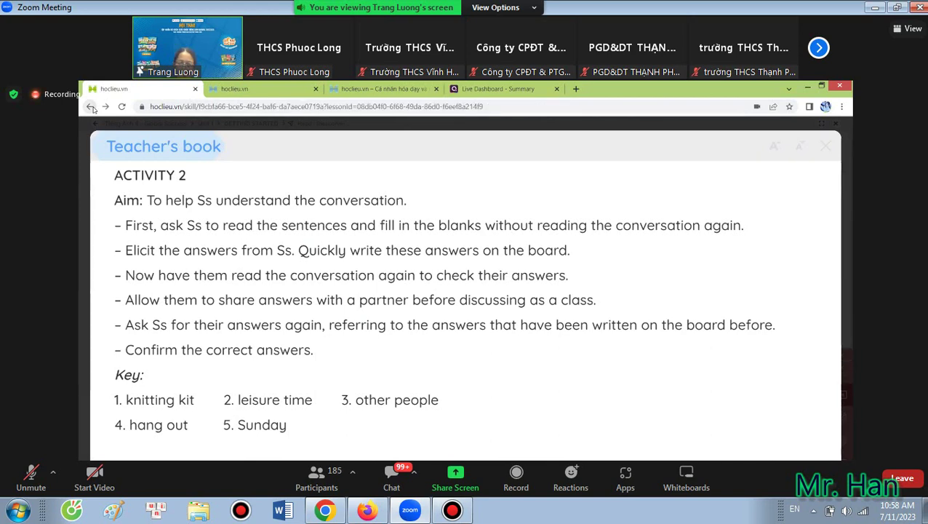
left_click(825, 145)
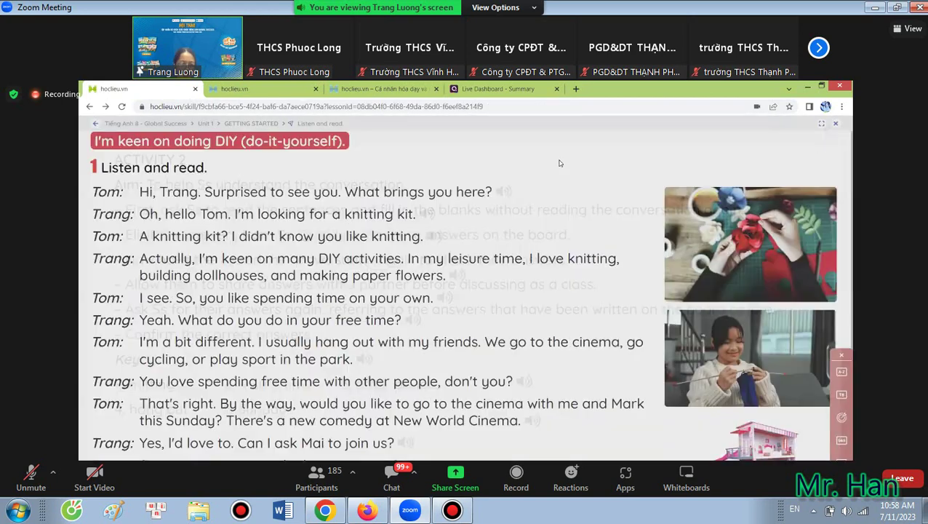
left_click(89, 107)
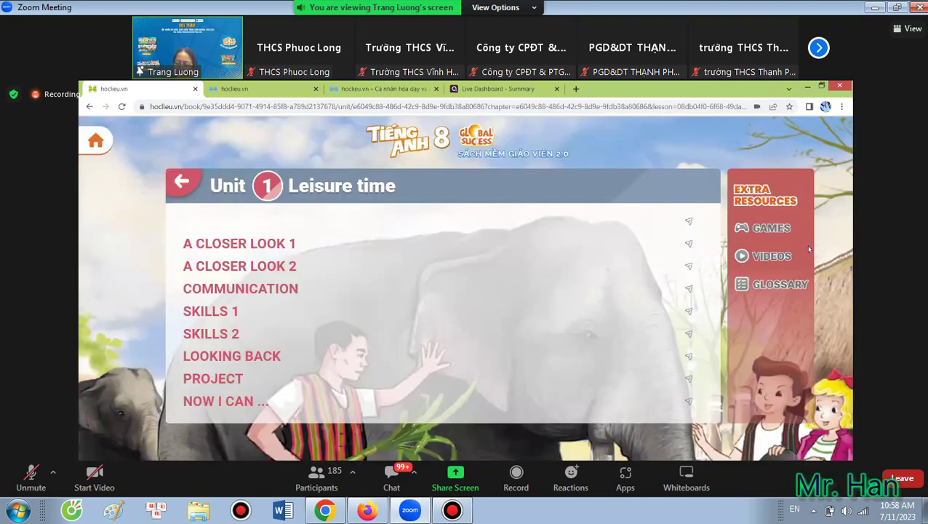
left_click(805, 245)
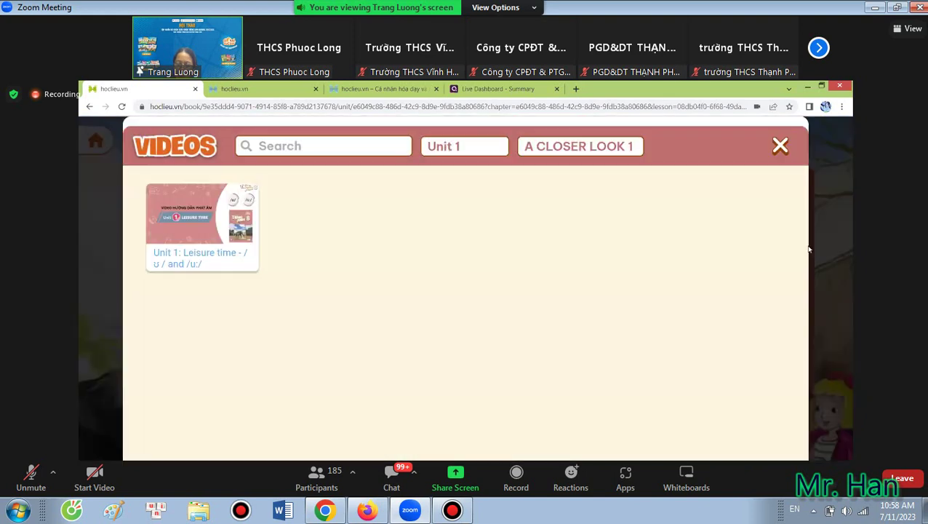
left_click(183, 258)
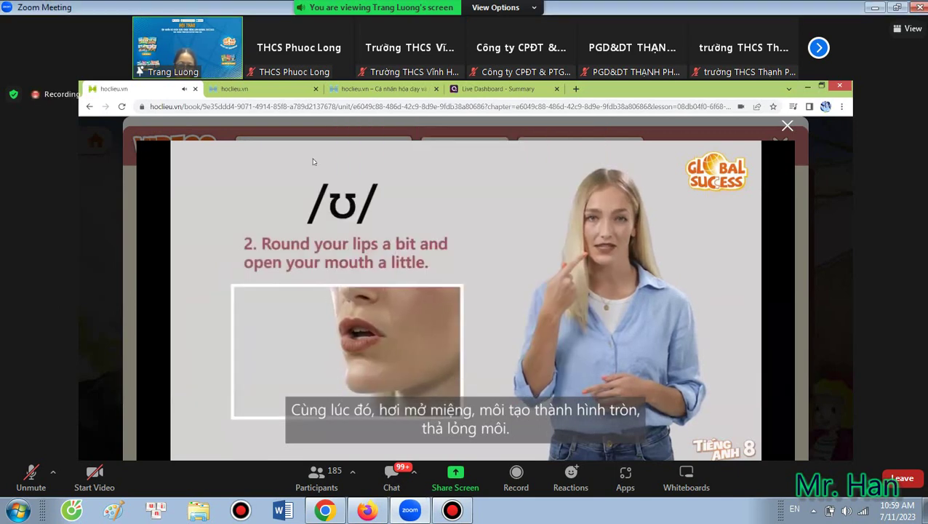
mouse_move(437, 358)
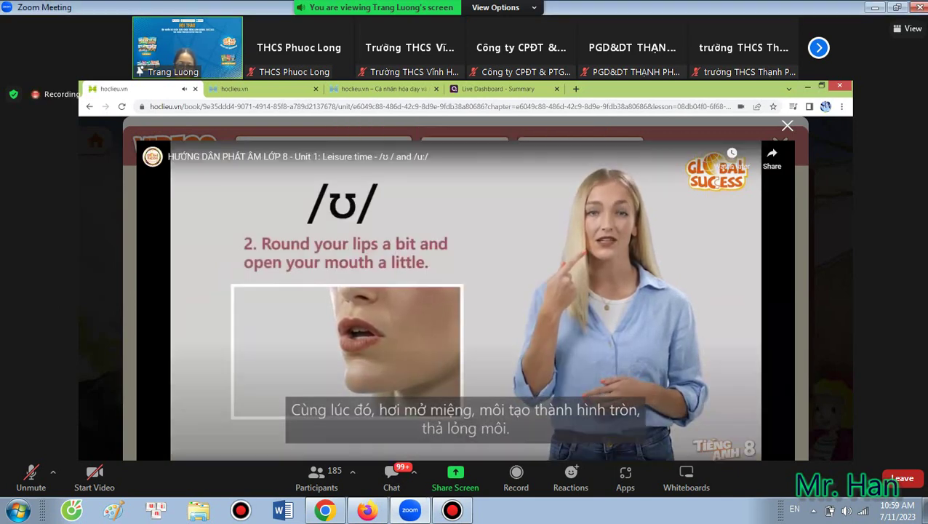
Pause the pronunciation video and close its player.
left_click(153, 460)
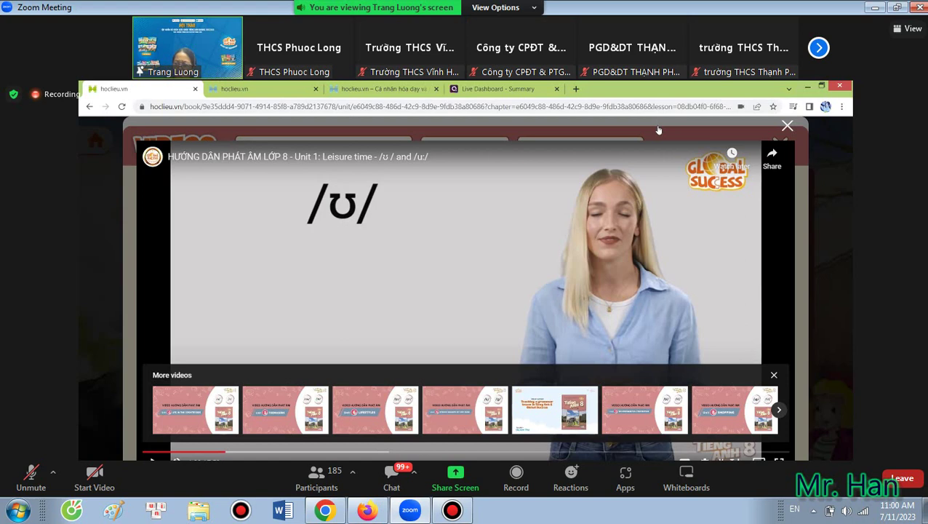
left_click(786, 127)
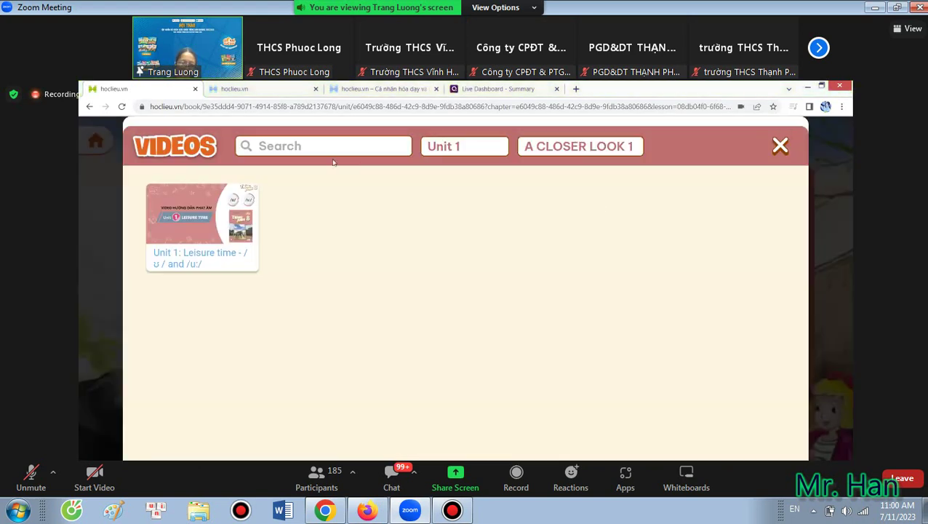
Close the Videos panel, preview Getting Started exercise 2, and return to the Unit 1 lesson list.
left_click(780, 147)
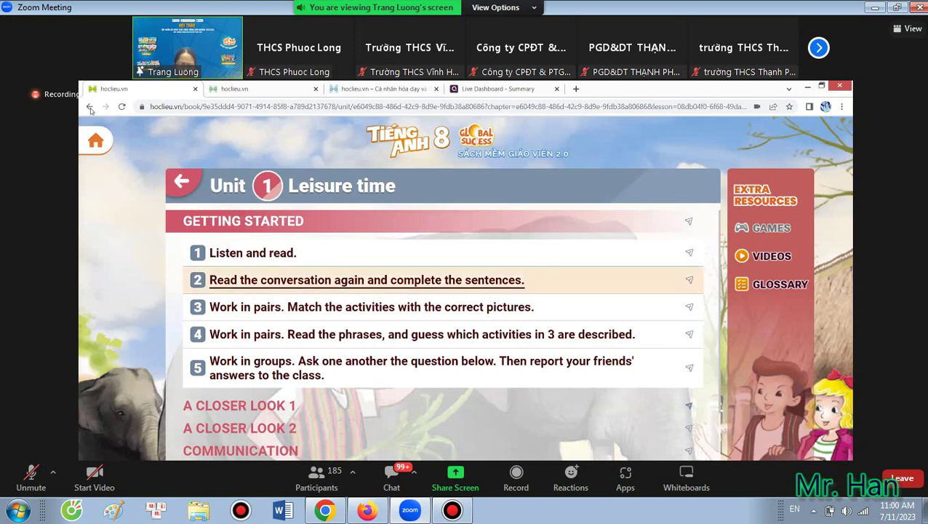
left_click(395, 279)
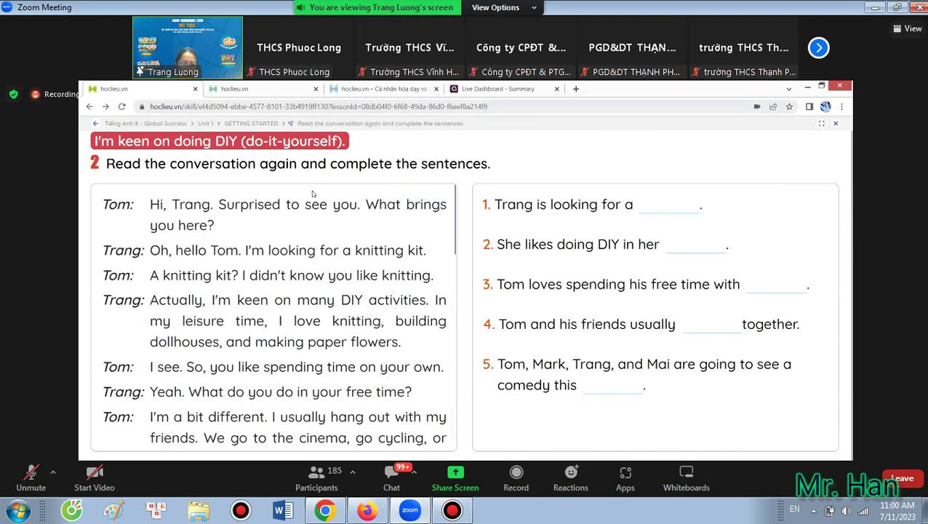
left_click(95, 123)
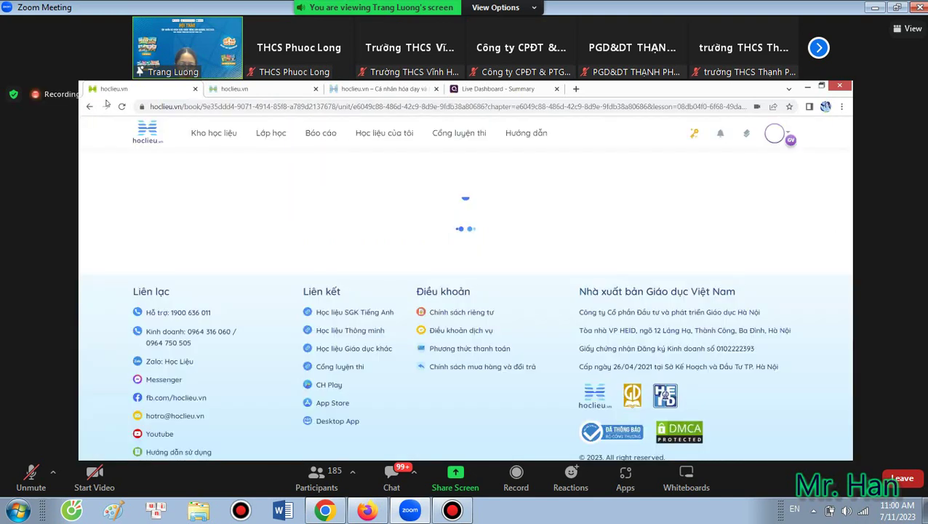
scroll(327, 363, "down", 2)
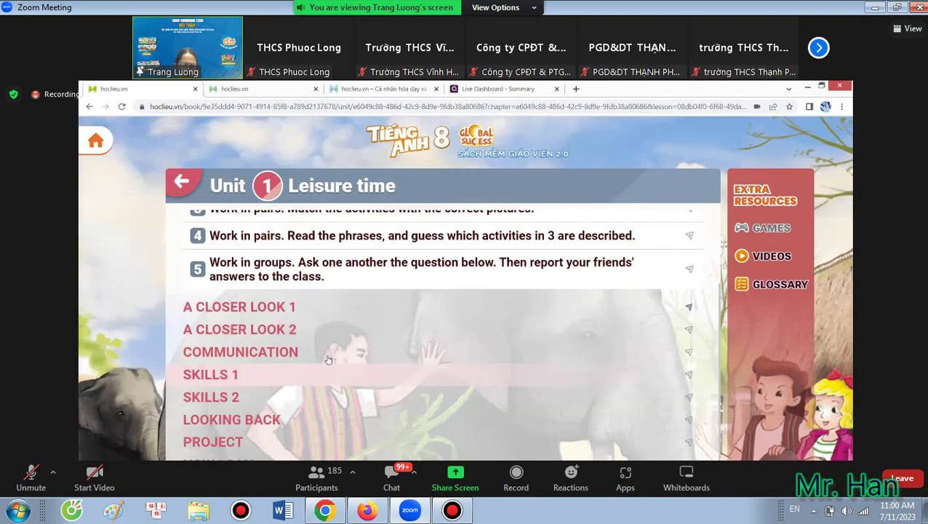
Preview the voice recorder in Skills 1 Speaking exercise 5, then return to the Unit 1 menu.
left_click(229, 375)
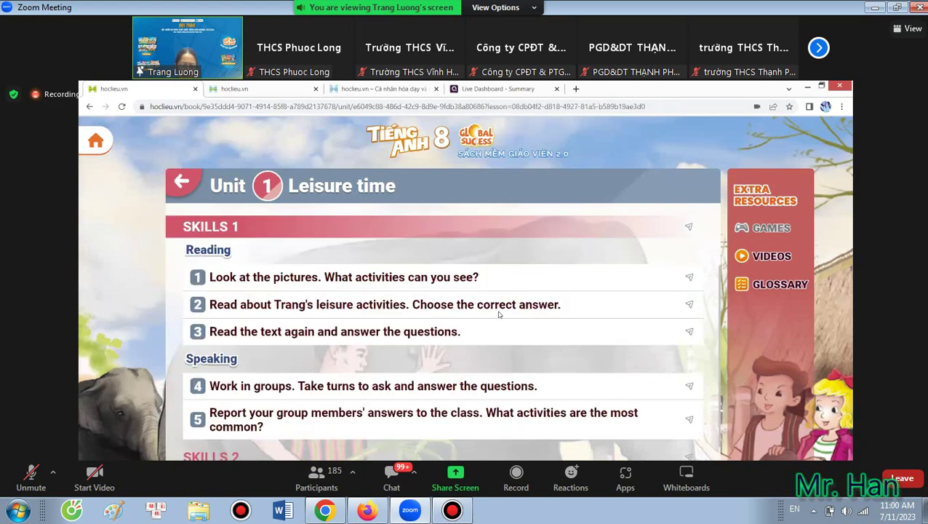
left_click(304, 420)
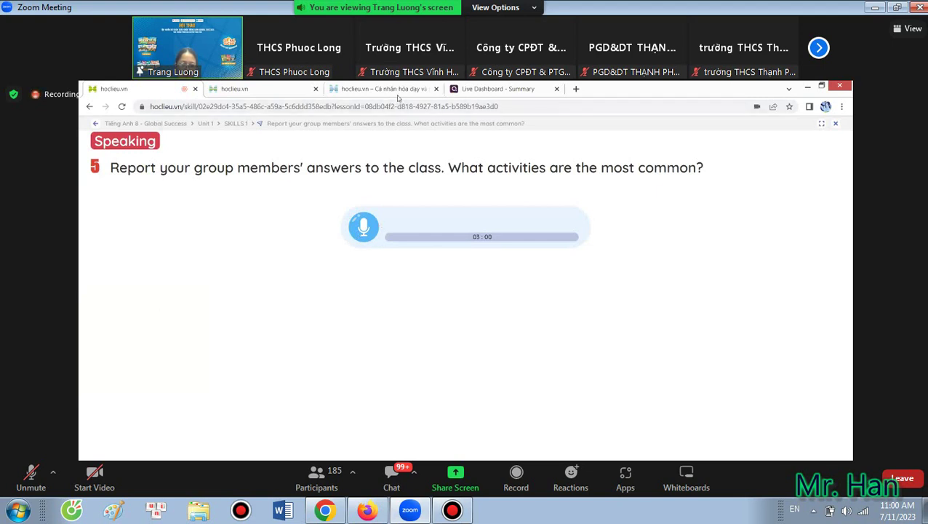
left_click(365, 225)
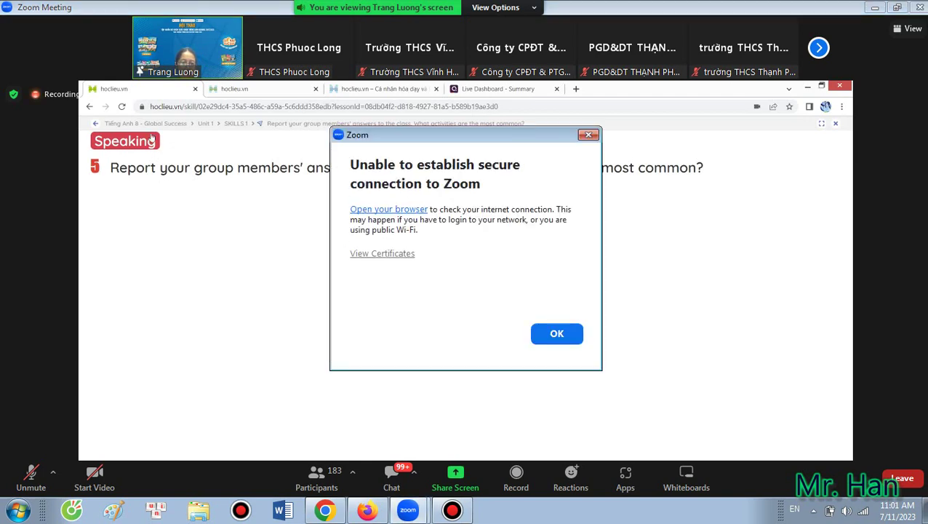
left_click(95, 126)
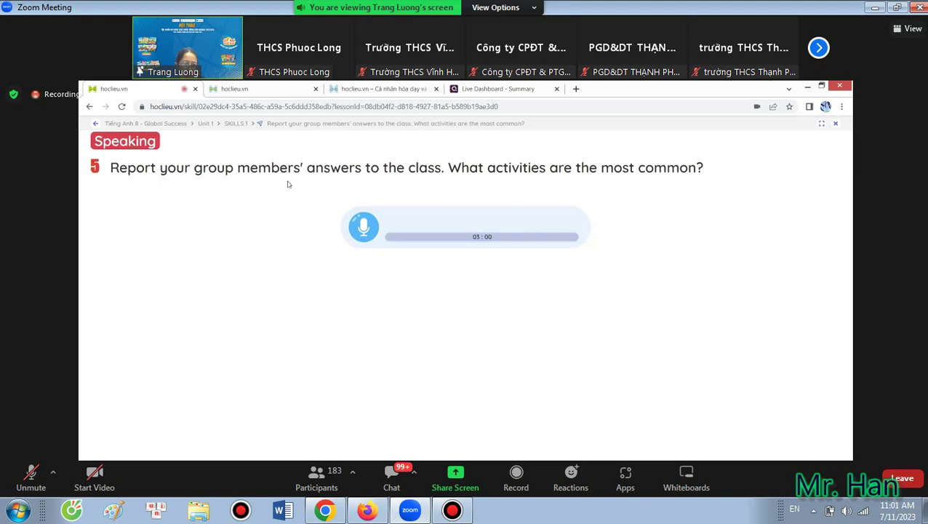
left_click(95, 124)
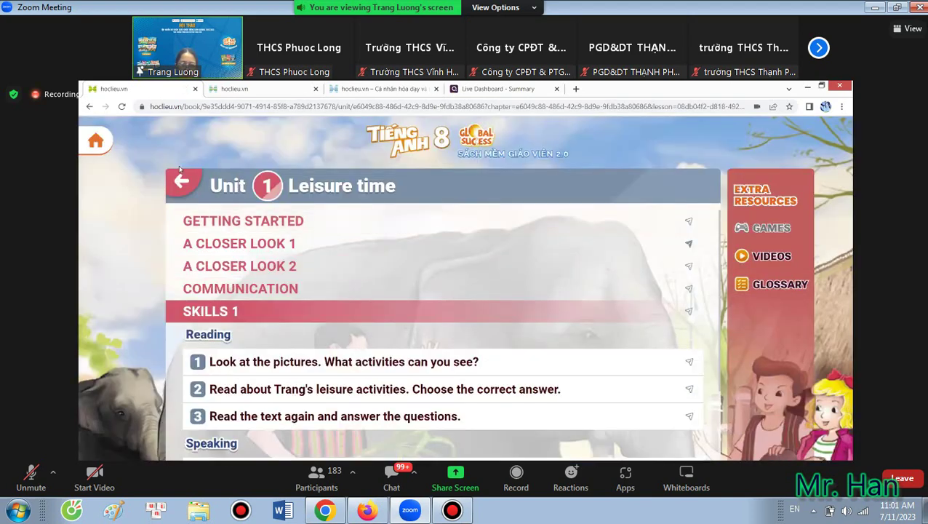
Open the Tiếng Anh 8 Sách bài tập workbook from the grade 8 Kho học liệu.
left_click(95, 140)
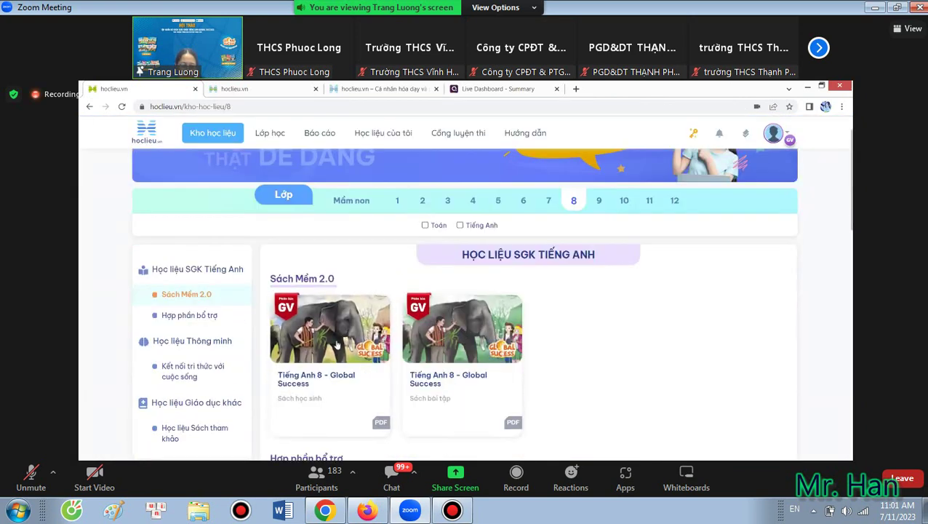
left_click(462, 324)
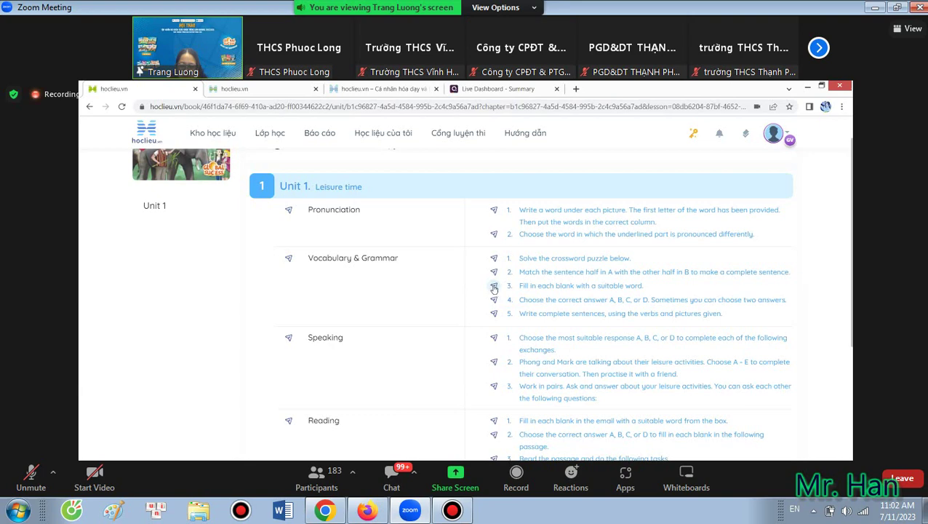
Cancel an assignment form and preview the 'Fill in each blank' exercise before returning to the list.
mouse_move(494, 289)
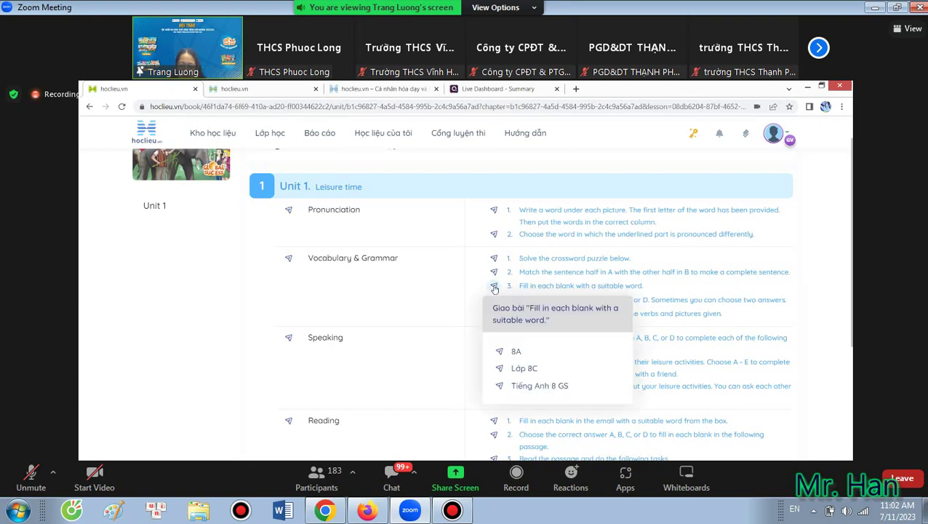
left_click(504, 374)
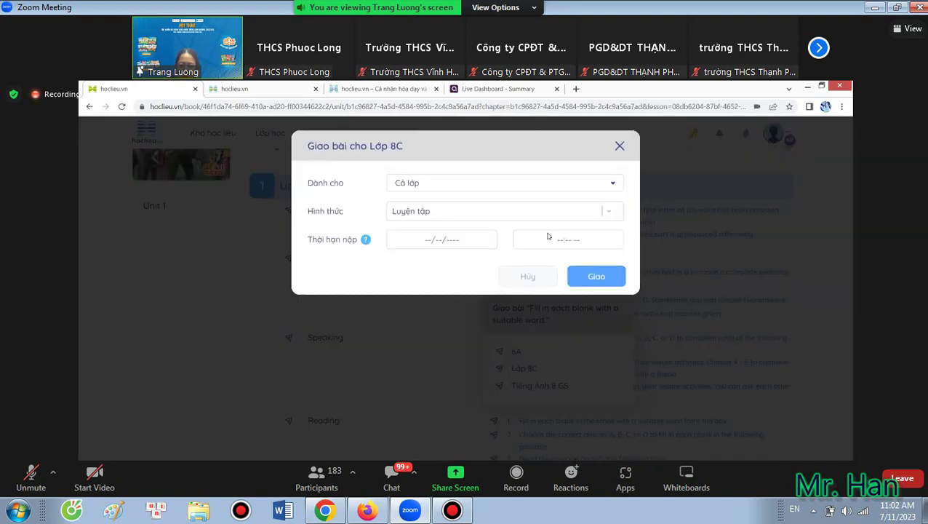
left_click(619, 146)
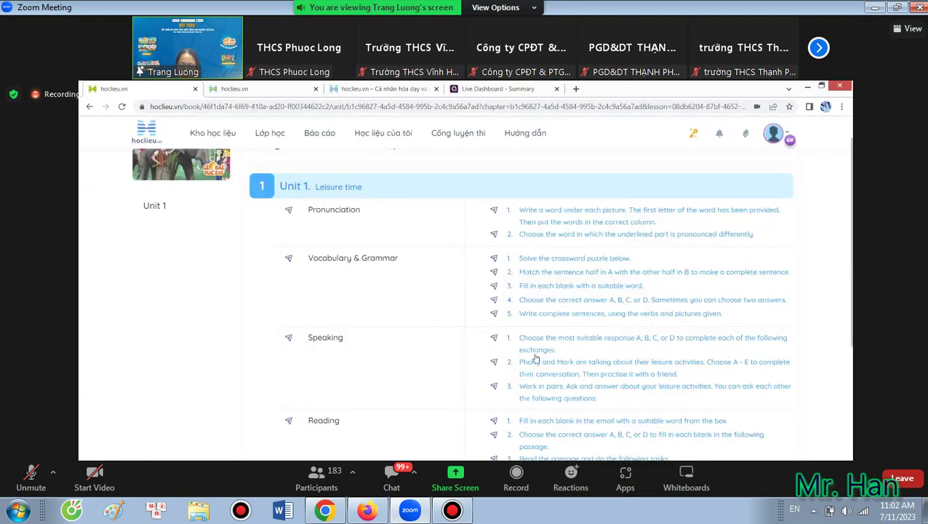
left_click(528, 287)
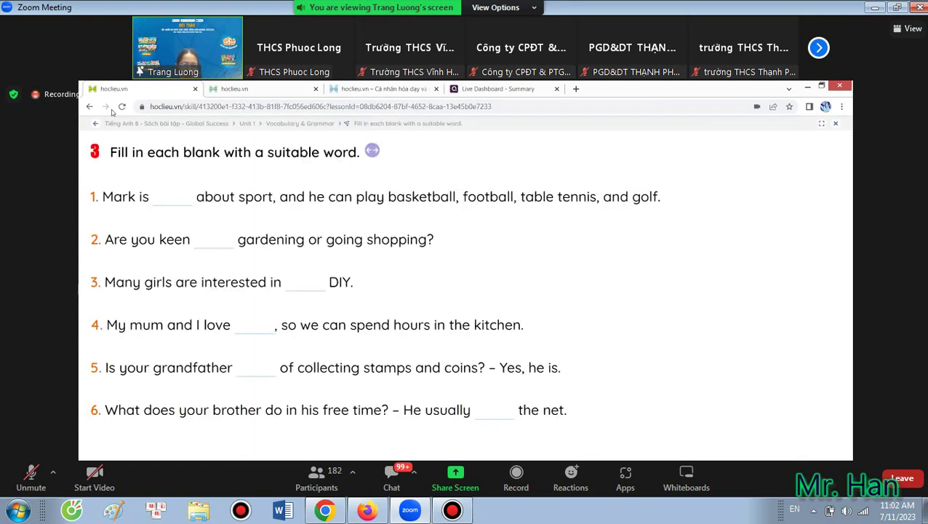
left_click(94, 123)
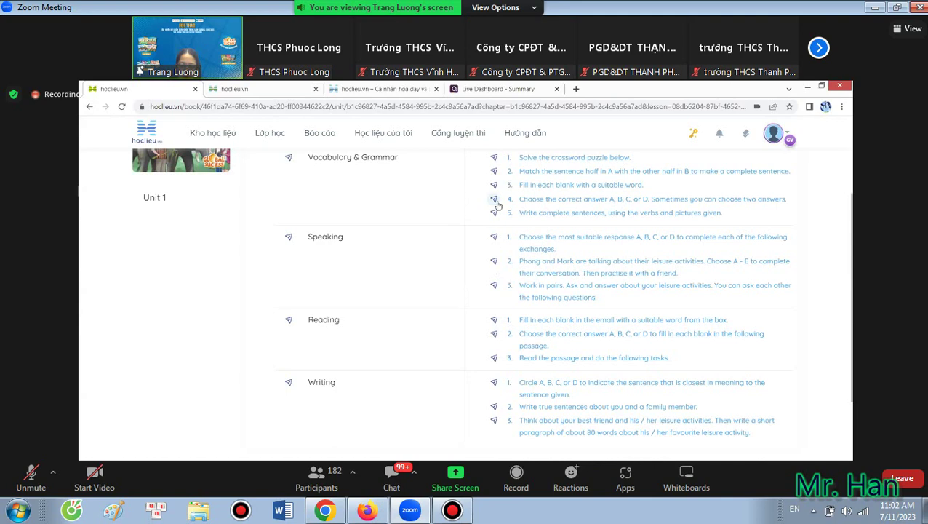
Assign exercise 3 to one Lớp 8C student, due 11/07/2023 at 08:00 PM.
left_click(493, 186)
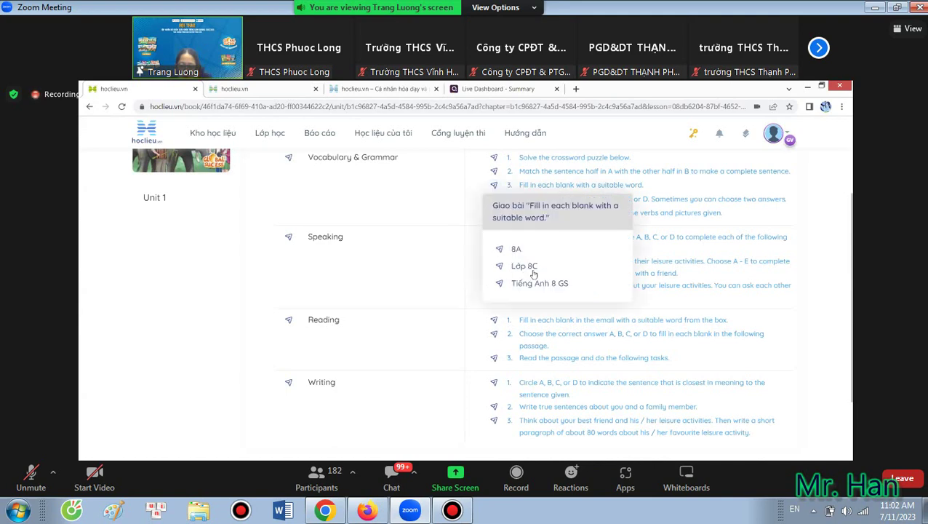
left_click(535, 268)
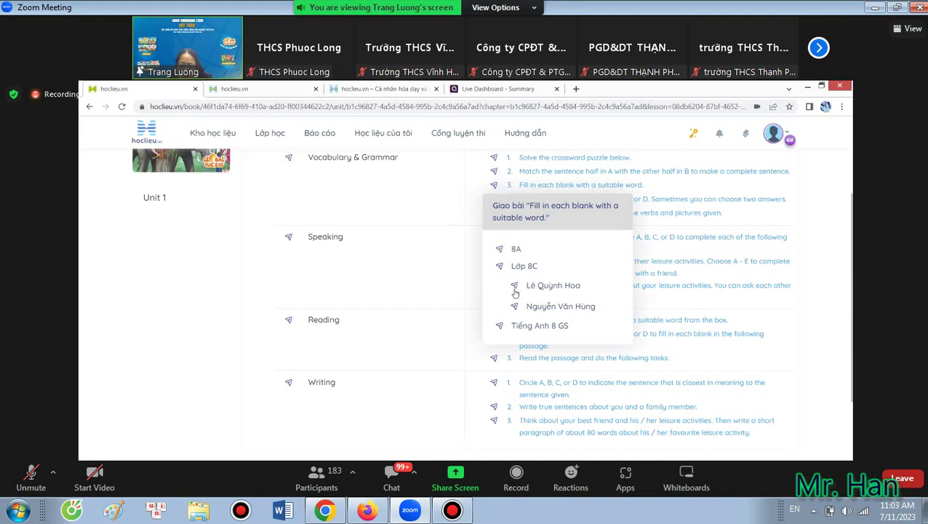
left_click(515, 286)
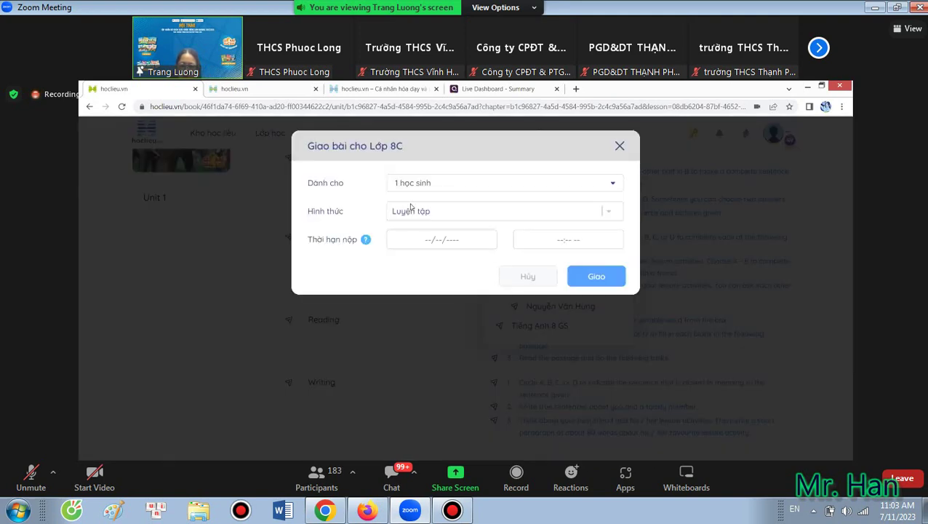
left_click(464, 244)
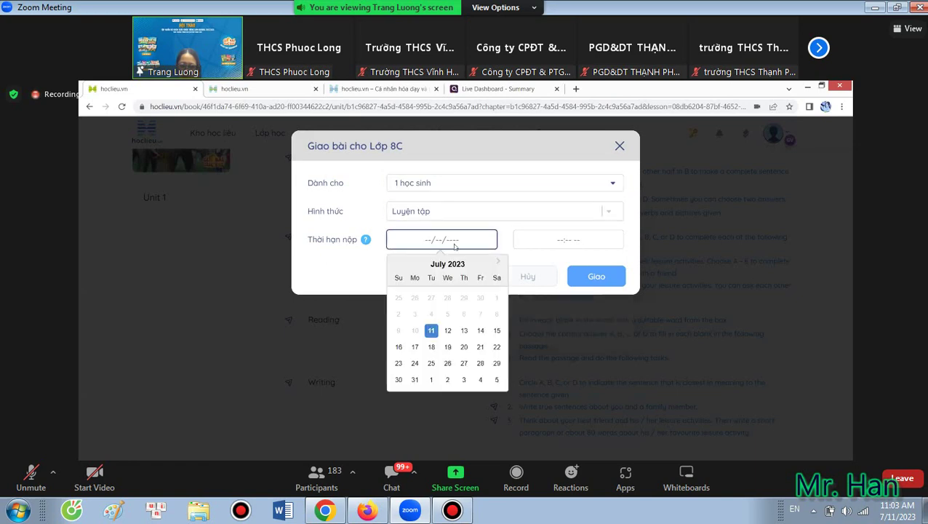
left_click(431, 330)
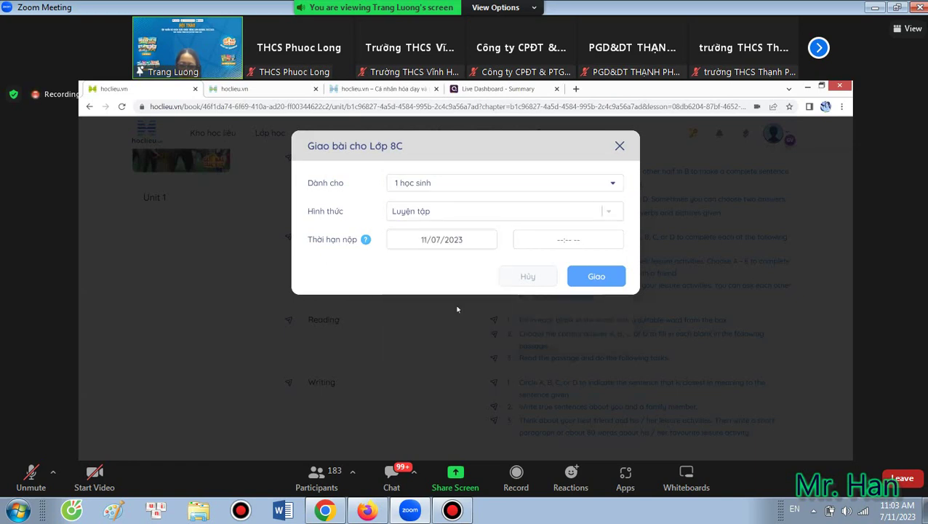
left_click(556, 240)
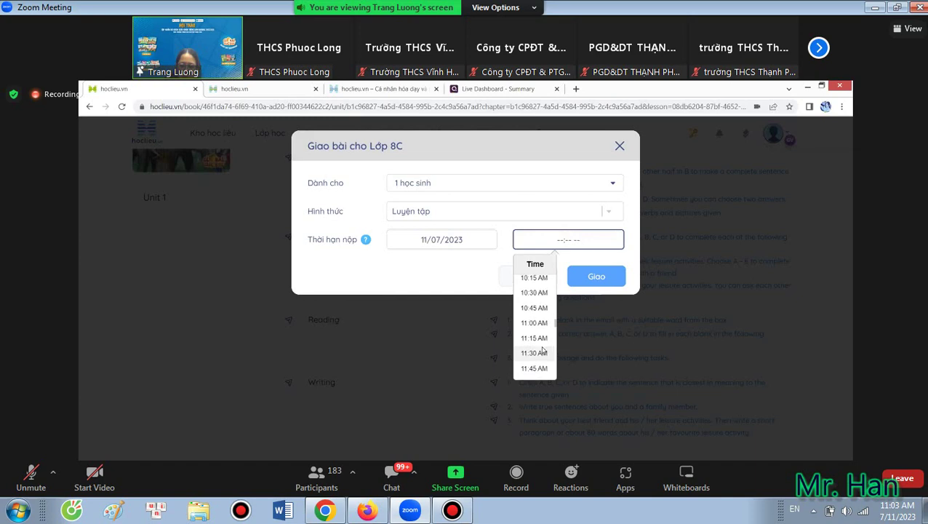
scroll(542, 353, "down", 8)
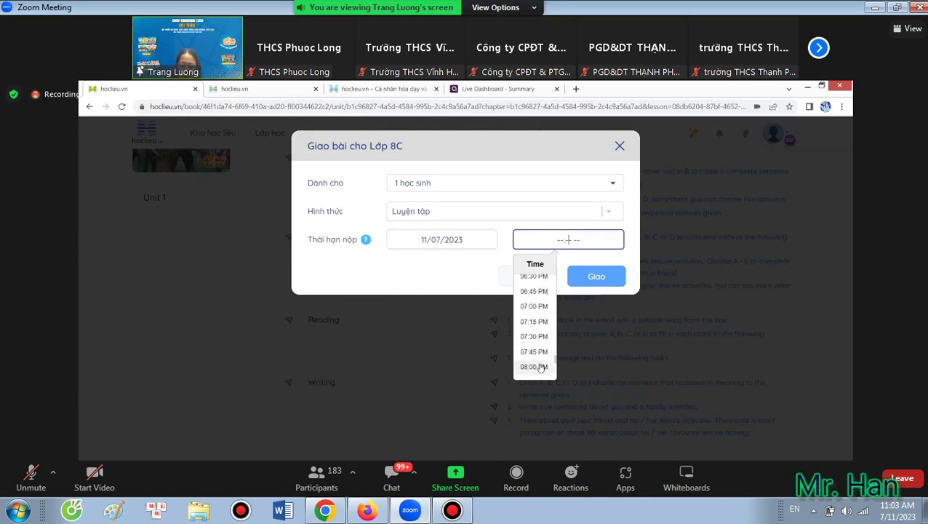
left_click(537, 367)
left_click(578, 277)
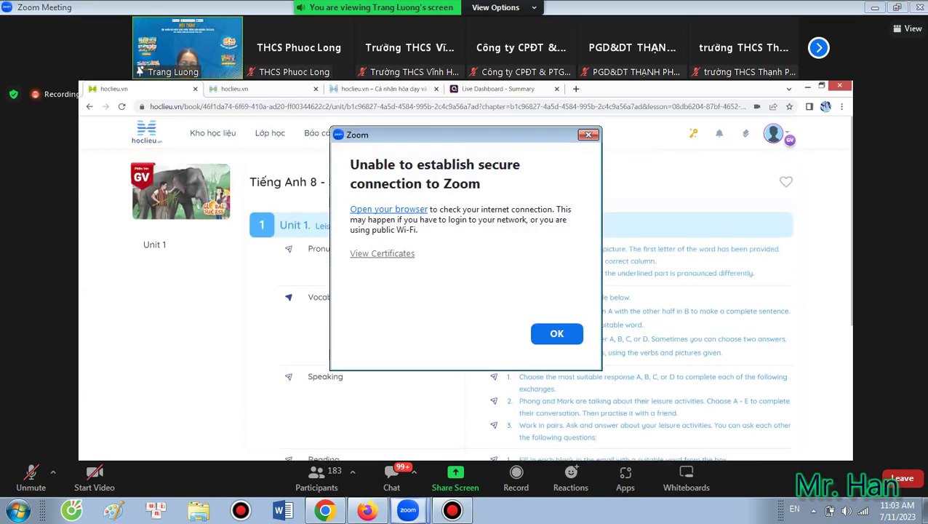
Dismiss the Zoom connection error and go back to the grade 8 learning library.
key("Return")
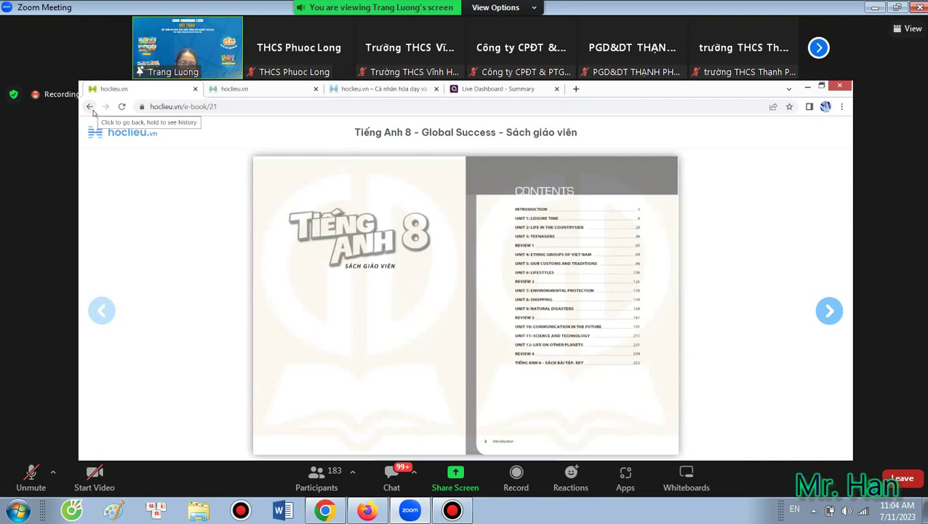
left_click(90, 106)
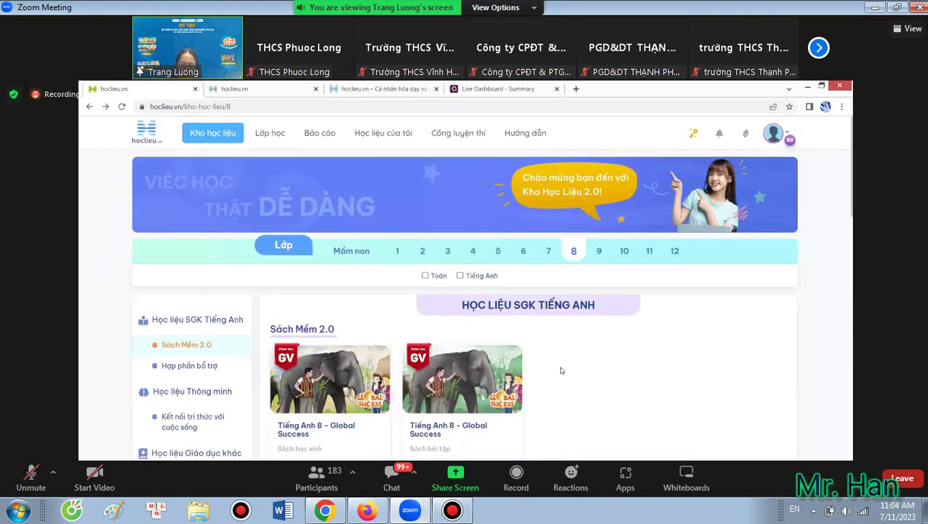
Open the Tiếng Anh 8 Bài giảng điện tử and view Unit 1's Lesson 1 - GETTING STARTED.
scroll(561, 370, "down", 5)
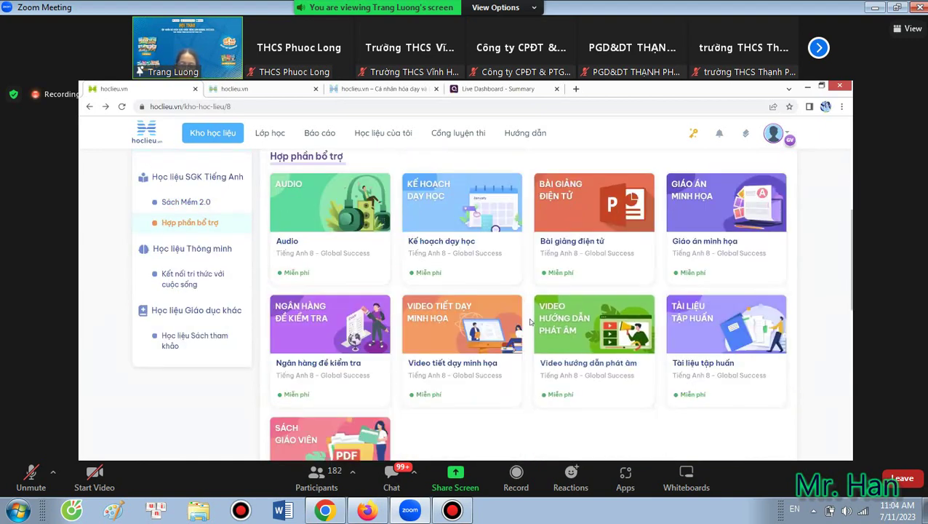
left_click(593, 246)
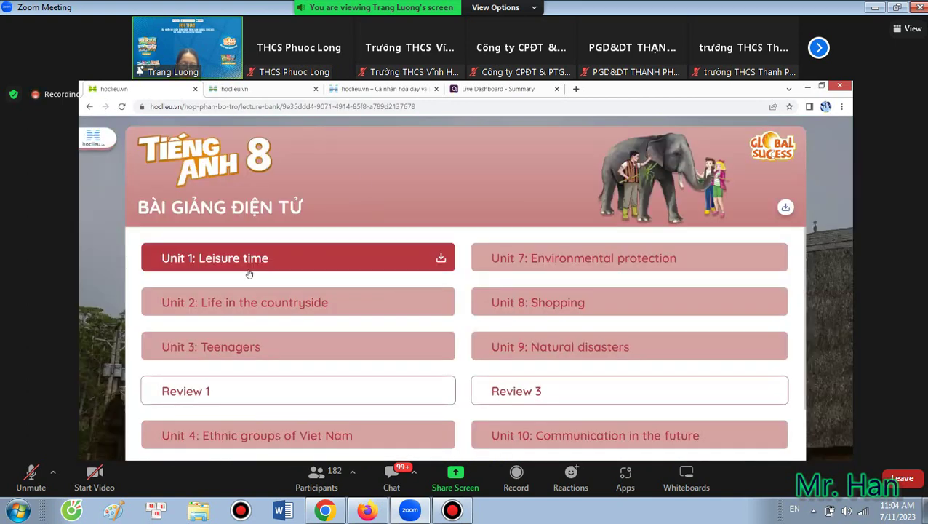
left_click(250, 266)
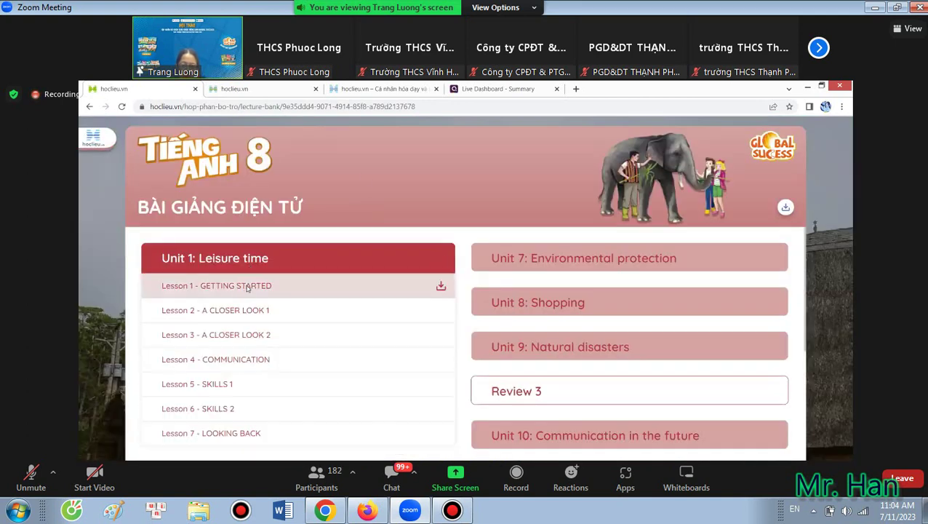
left_click(244, 286)
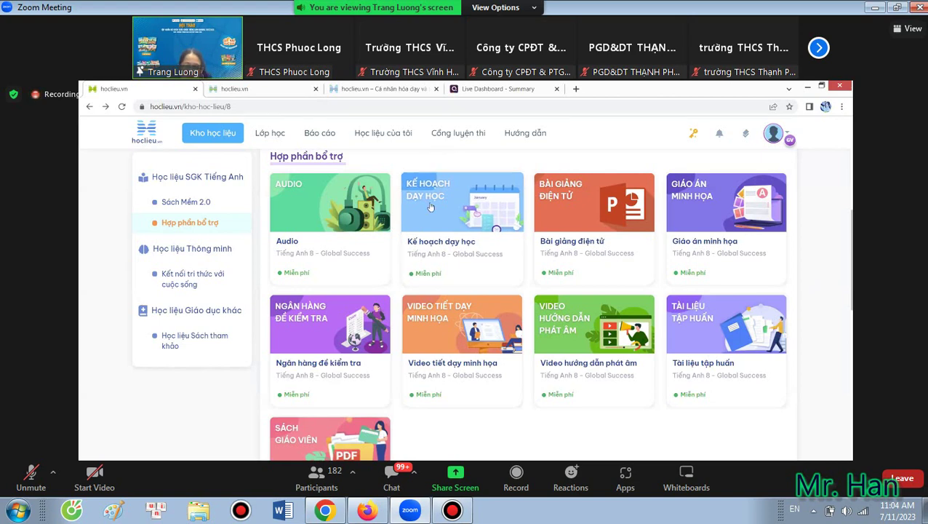
Open the Tiếng Anh 8 Global Success card under Học liệu Thông minh.
scroll(527, 348, "down", 3)
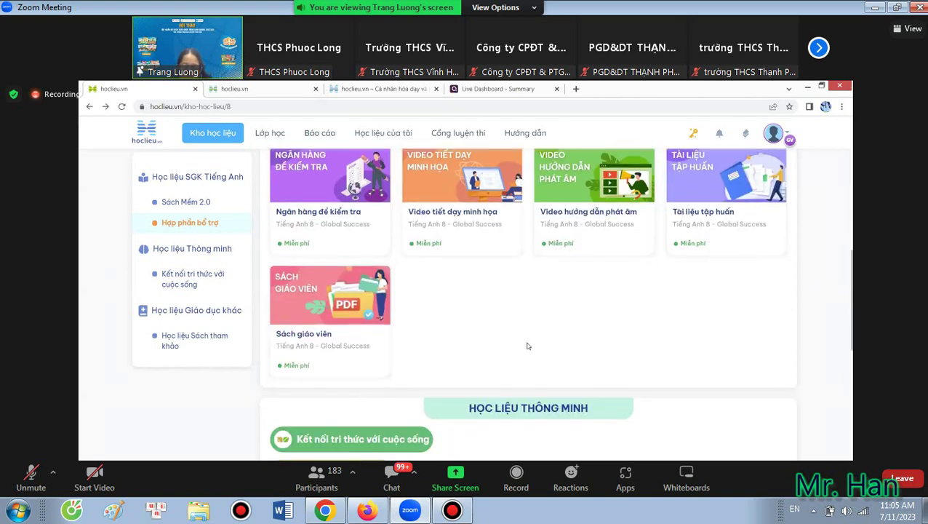
scroll(526, 342, "down", 3)
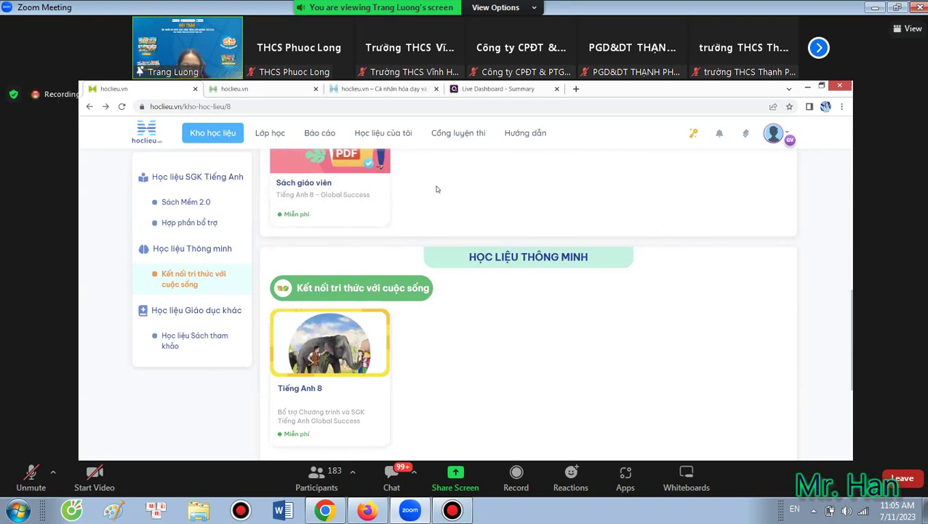
scroll(433, 211, "down", 3)
scroll(431, 217, "up", 1)
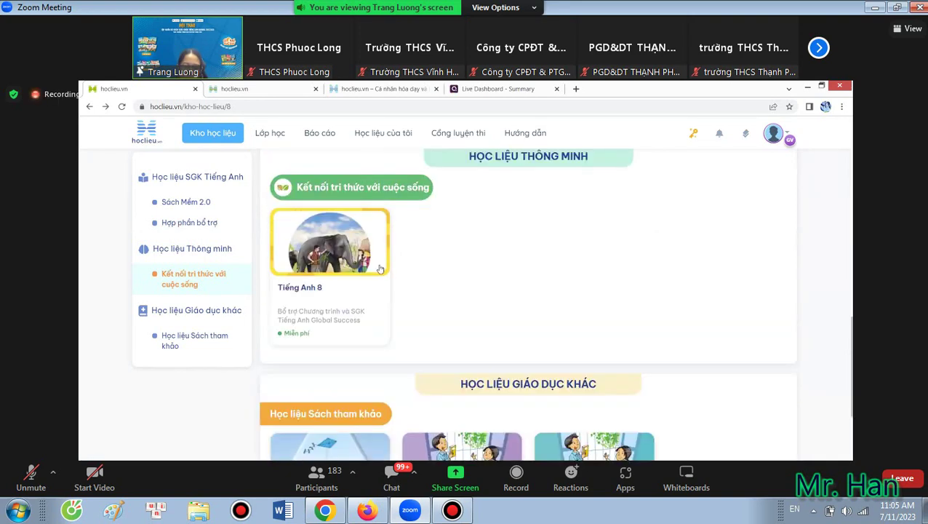
left_click(308, 295)
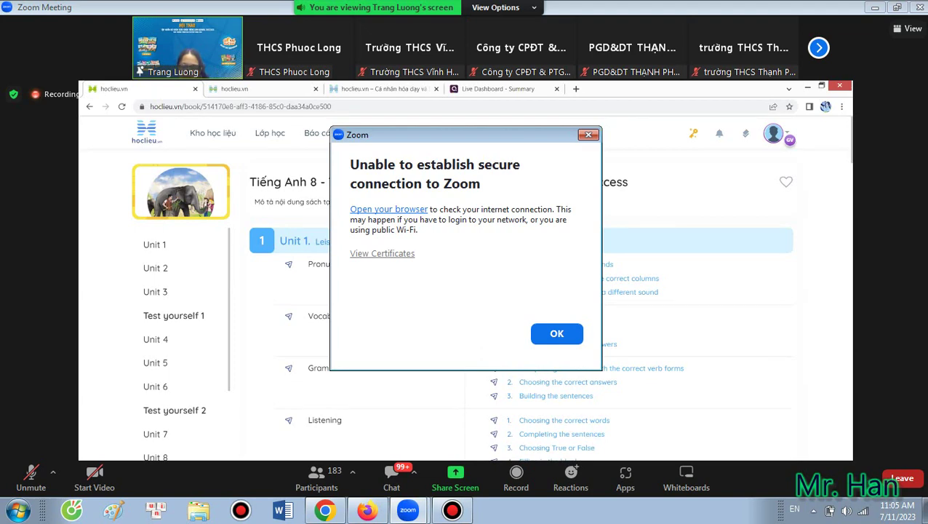
Close the Zoom connection error and scroll the Tiếng Anh 8 book page down and back up.
key("Return")
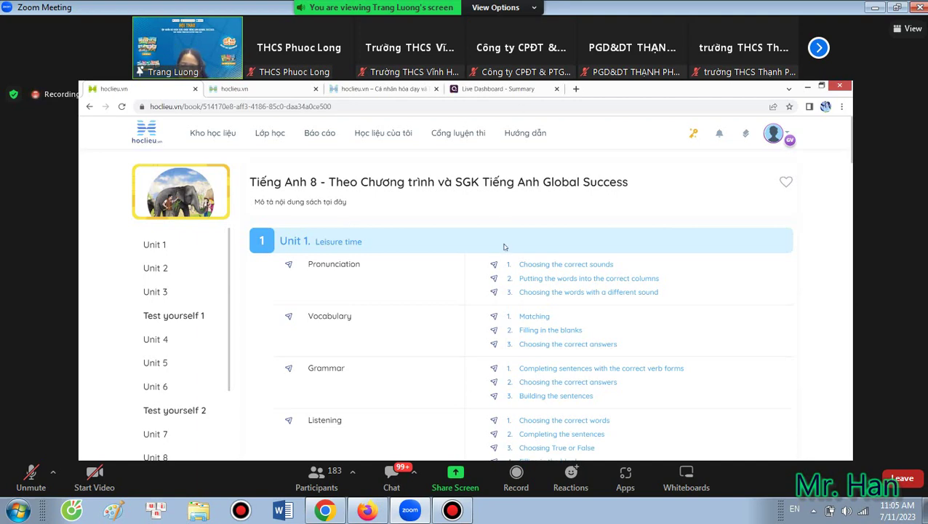
scroll(502, 247, "down", 3)
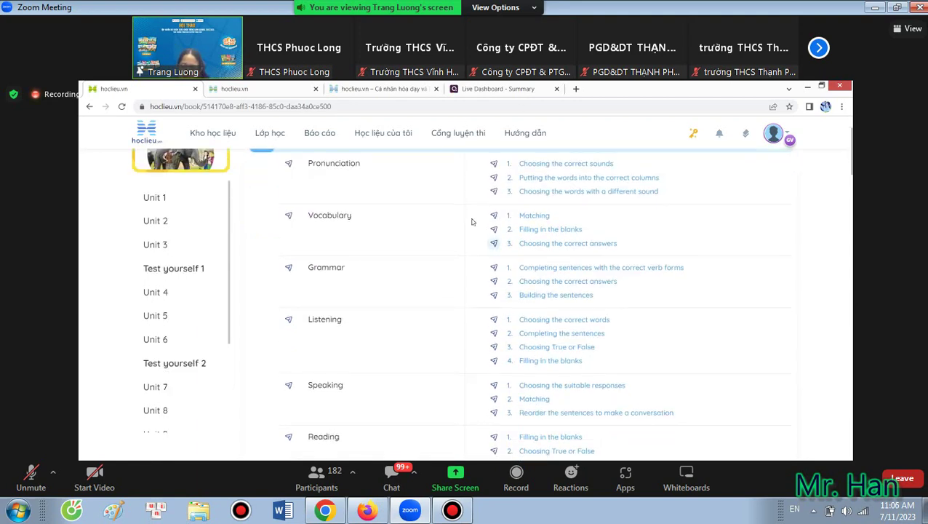
scroll(471, 221, "up", 3)
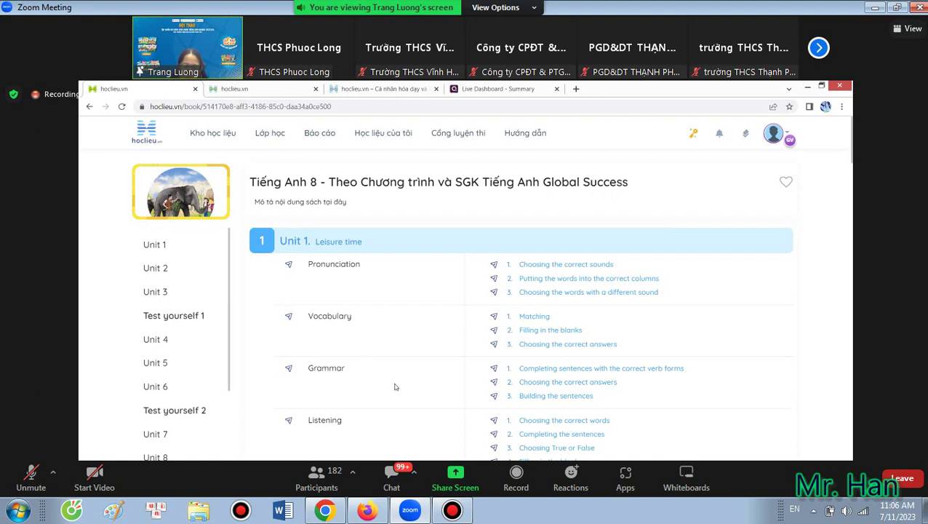
Assign the Unit 1 Grammar exercises to class 8C, due 12/07/2023 at 07:30 PM, and save.
left_click(289, 367)
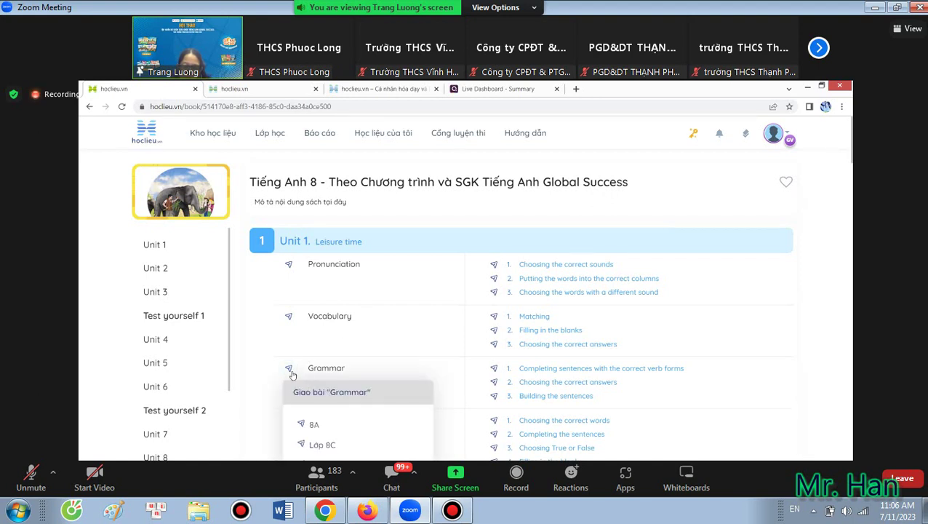
left_click(334, 446)
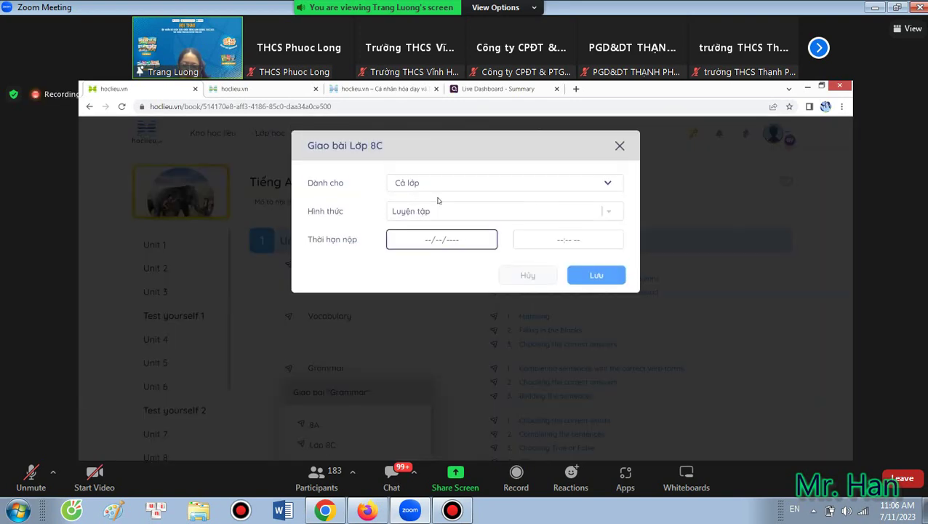
left_click(453, 235)
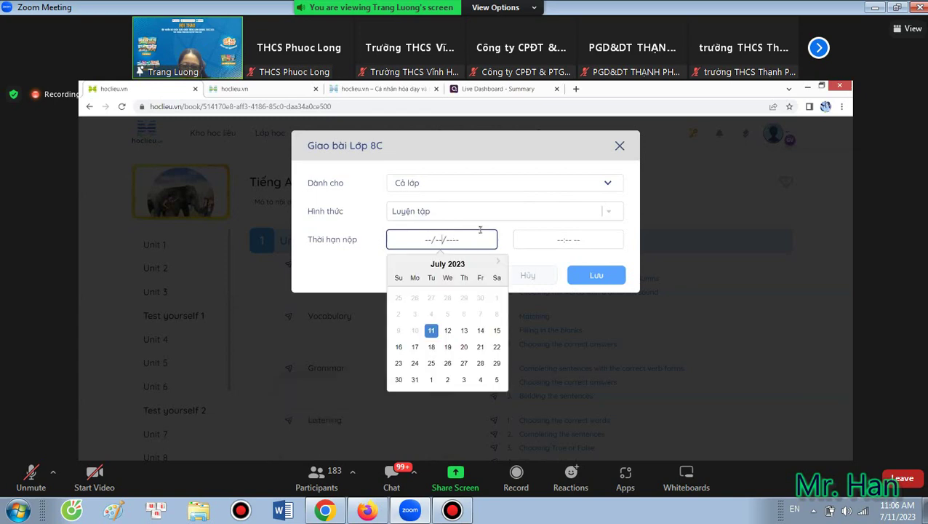
left_click(447, 331)
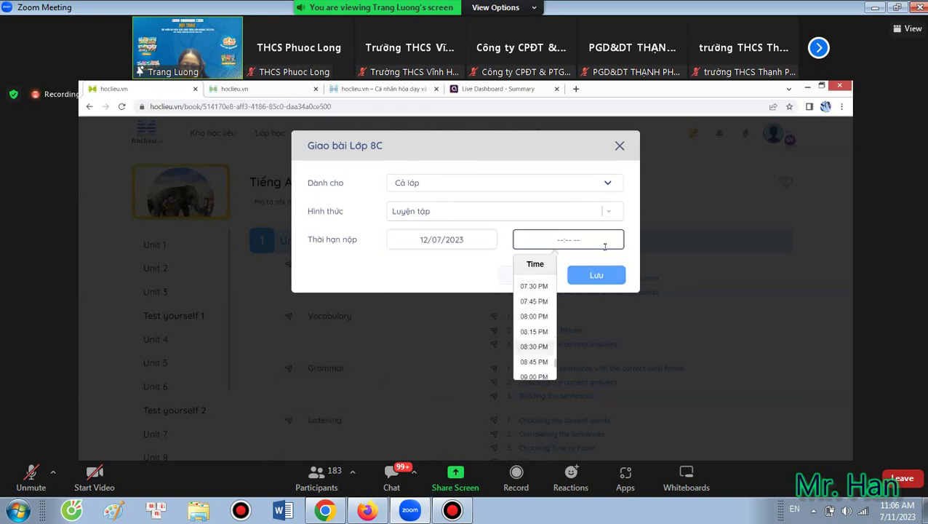
scroll(546, 349, "down", 3)
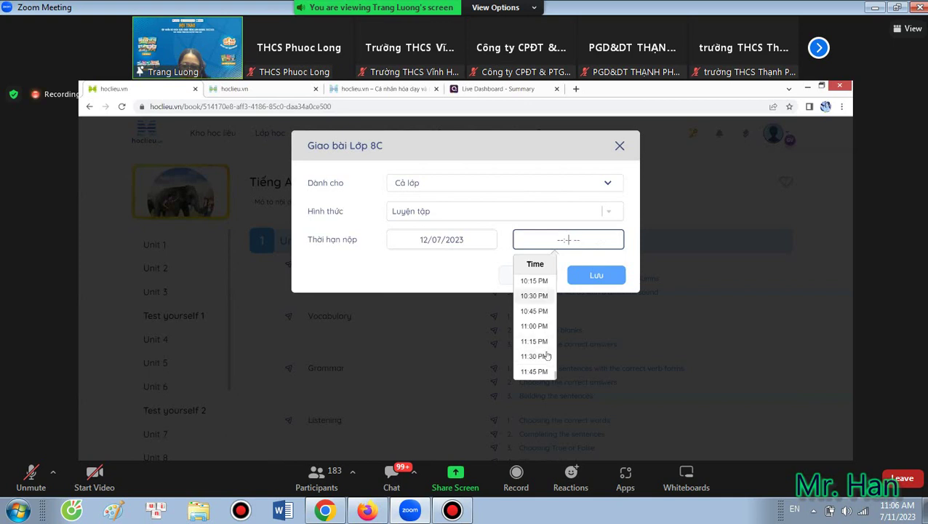
scroll(545, 342, "up", 4)
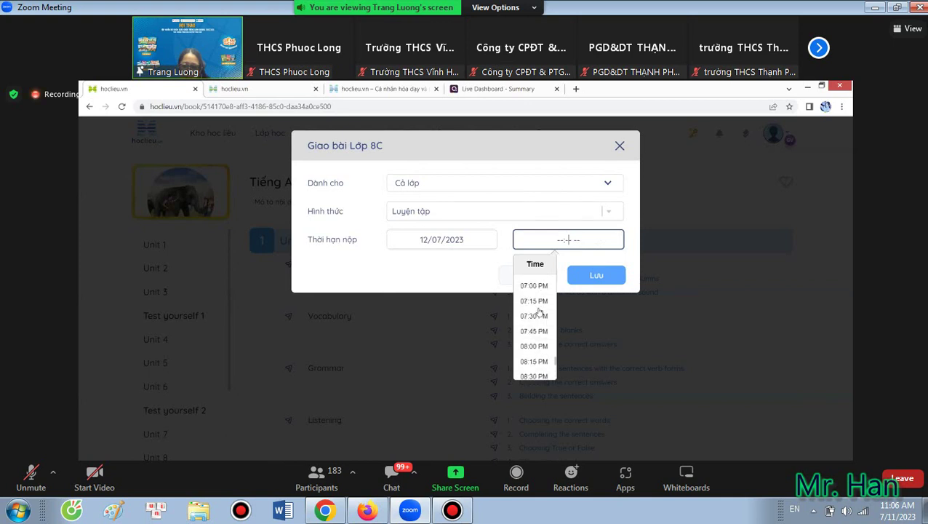
left_click(538, 318)
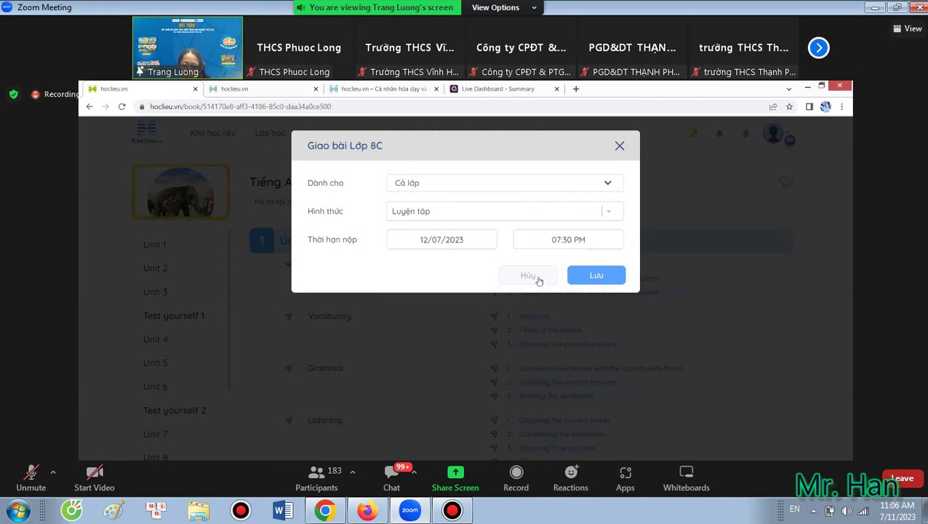
left_click(592, 275)
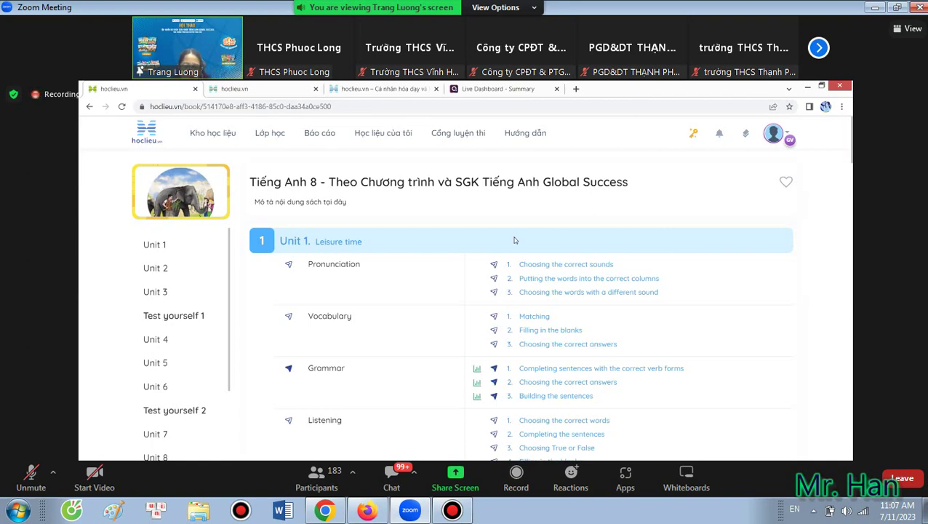
Return to Kho học liệu through the top navigation bar.
left_click(219, 135)
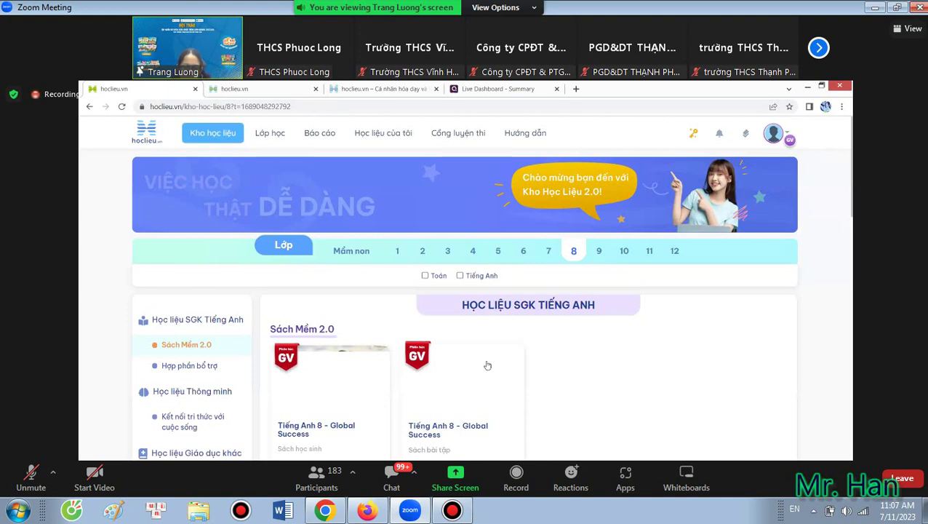
scroll(448, 358, "down", 10)
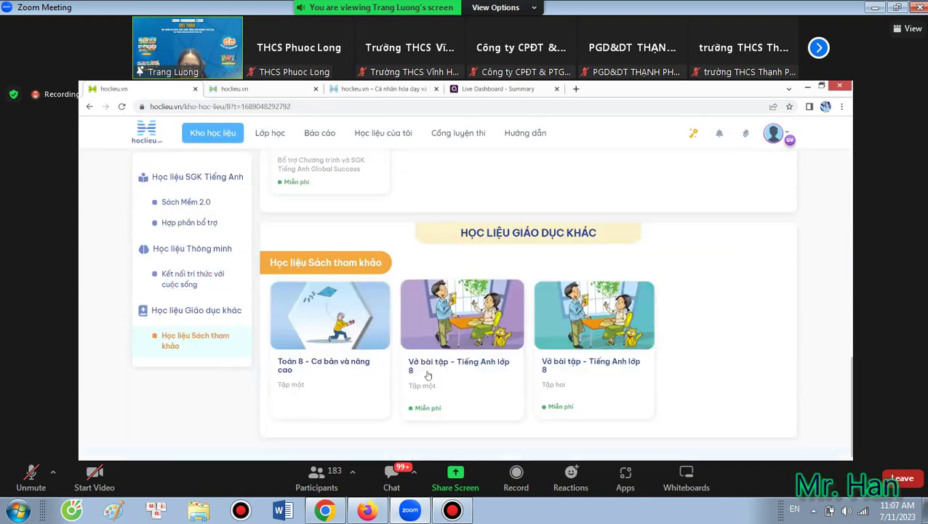
scroll(429, 353, "down", 2)
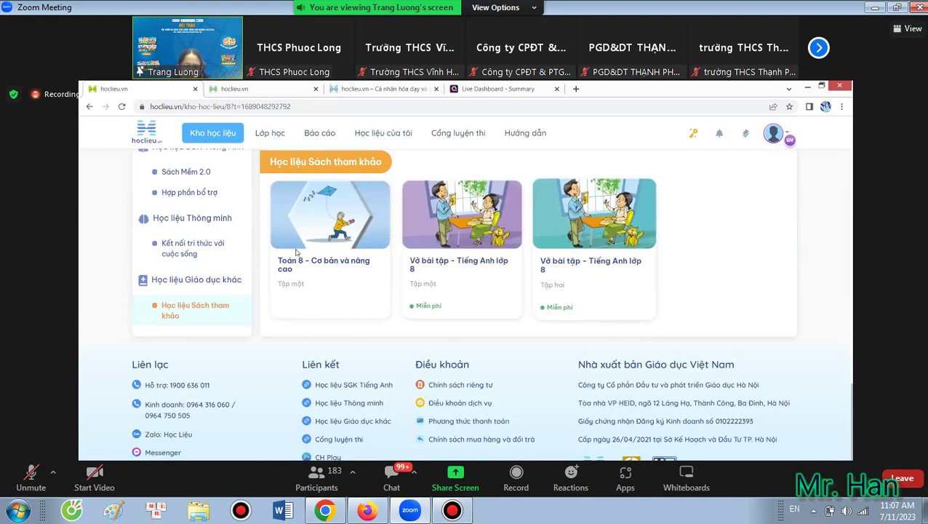
scroll(516, 448, "up", 10)
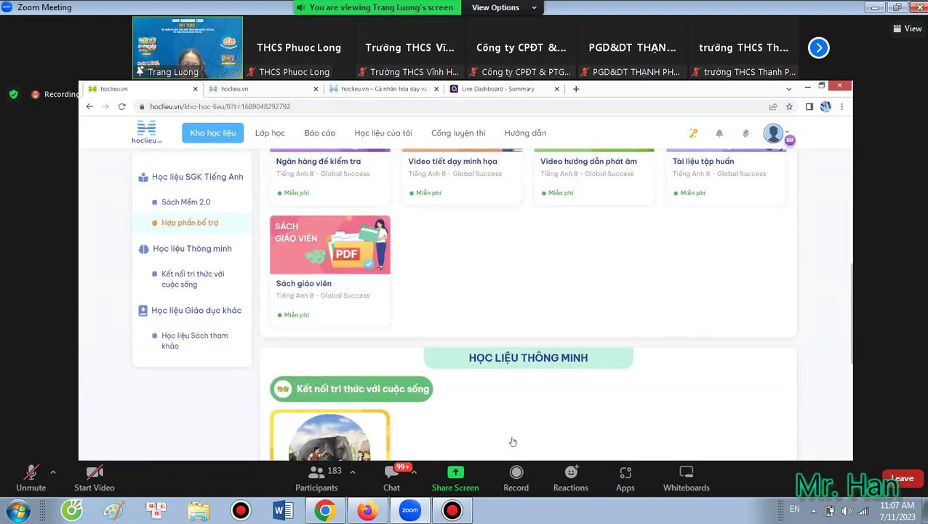
scroll(507, 440, "up", 3)
scroll(499, 388, "up", 3)
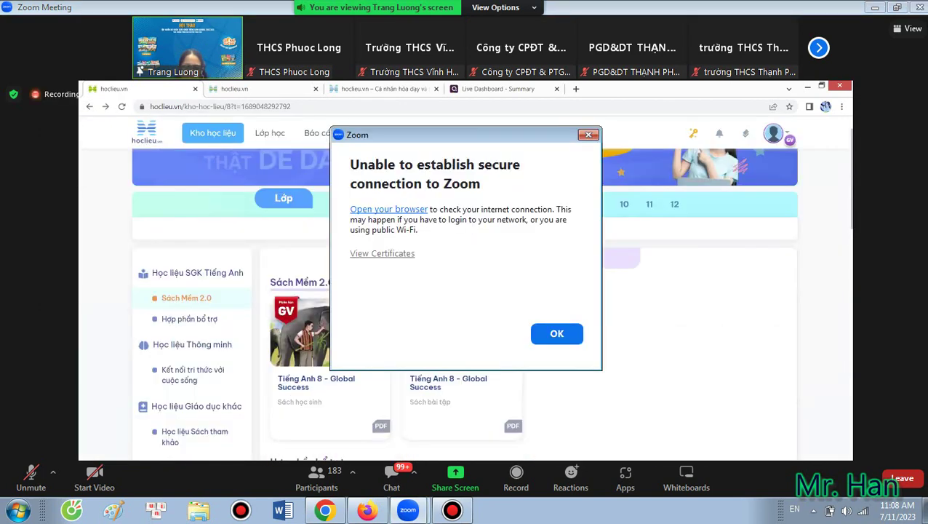
Close the Zoom 'Unable to establish secure connection' dialog.
key("Return")
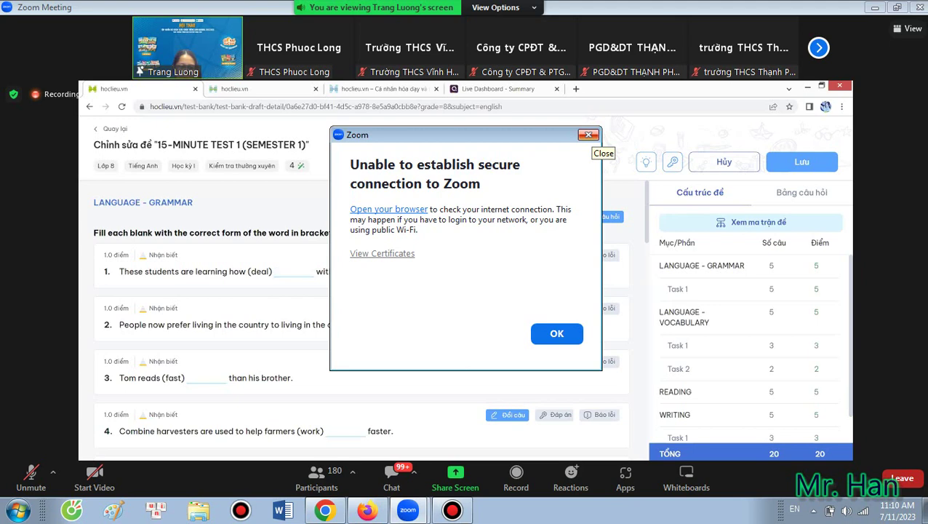
Close the secure-connection error message over the test editor.
left_click(588, 135)
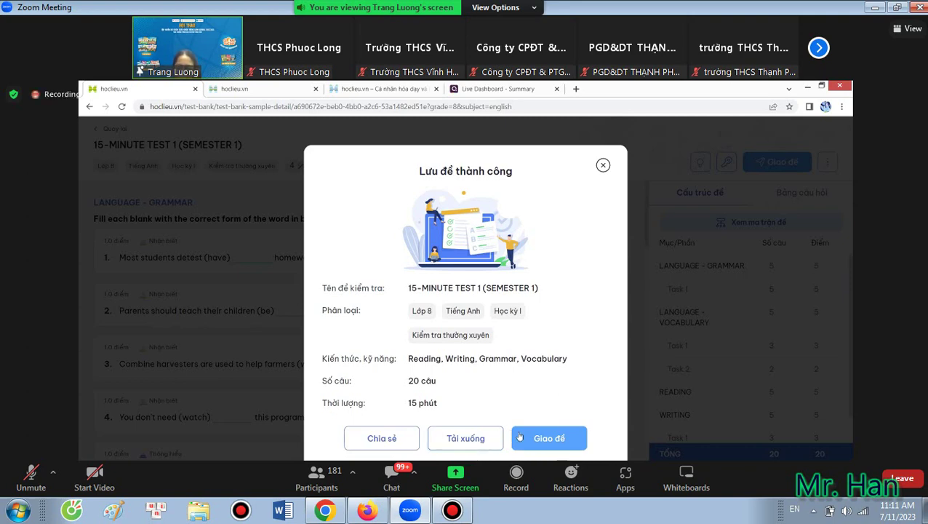
Download the saved test with Tải xuống, then bring up the Giao đề kiểm tra form.
left_click(497, 440)
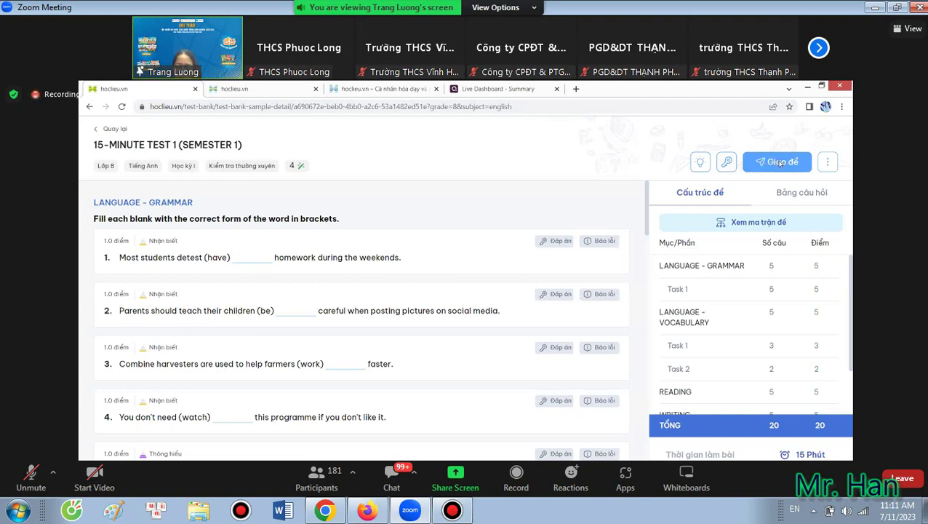
left_click(782, 163)
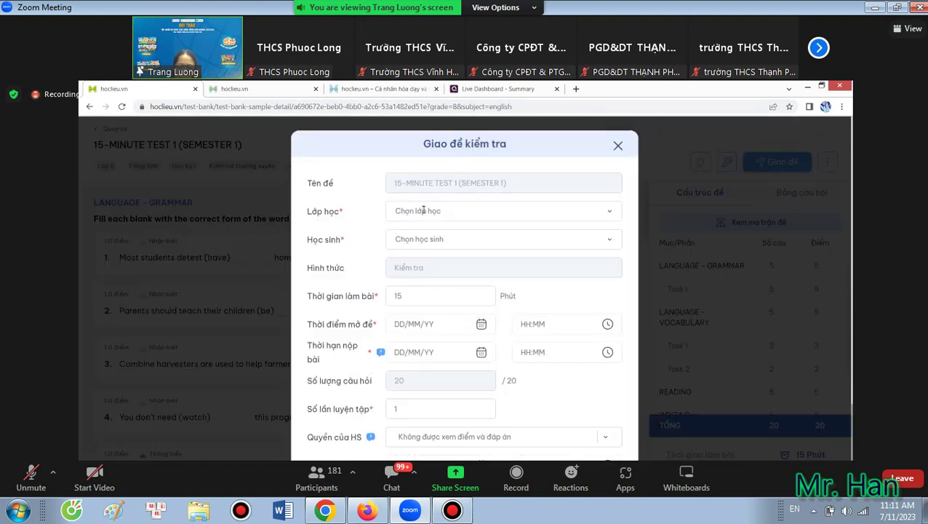
left_click(601, 213)
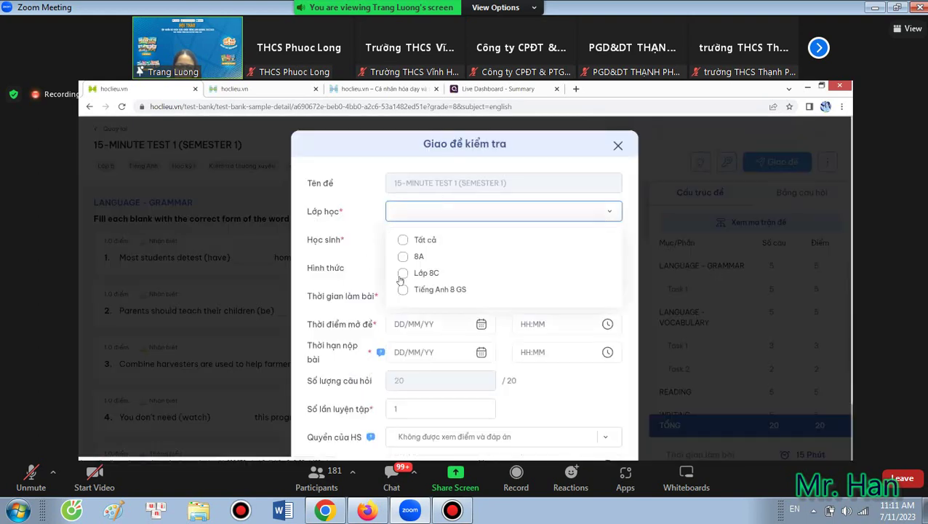
left_click(403, 273)
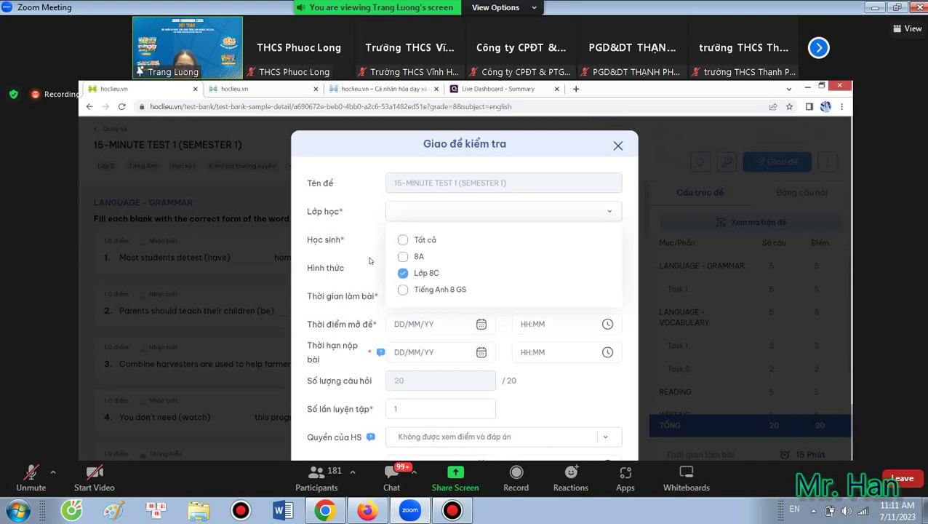
left_click(382, 256)
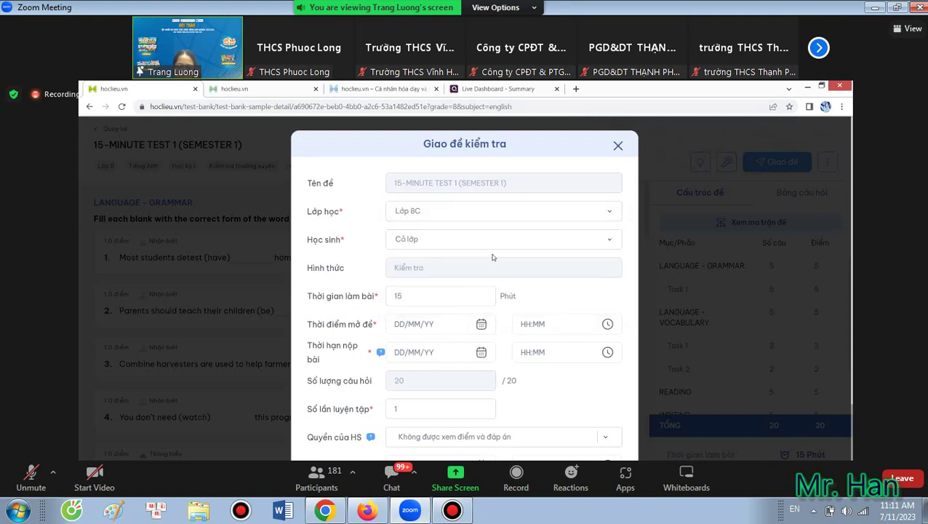
left_click(467, 292)
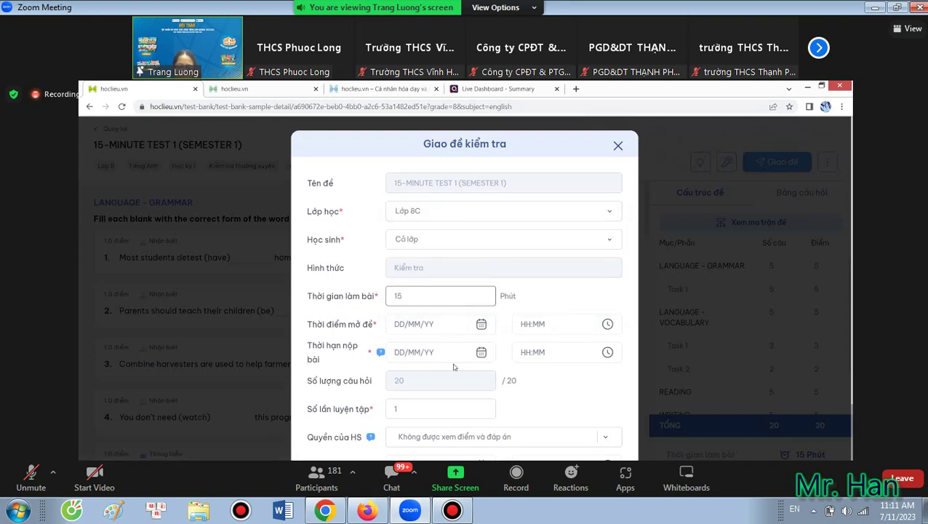
scroll(408, 329, "down", 2)
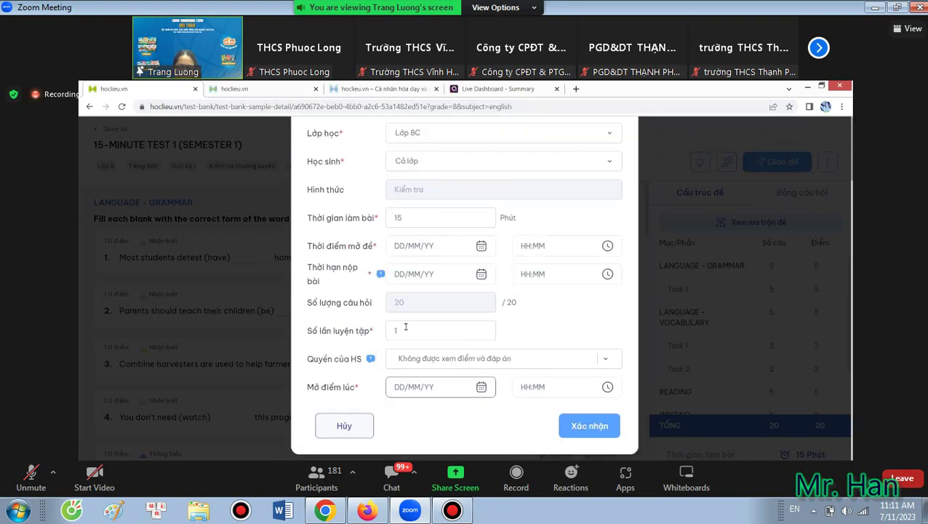
left_click(400, 331)
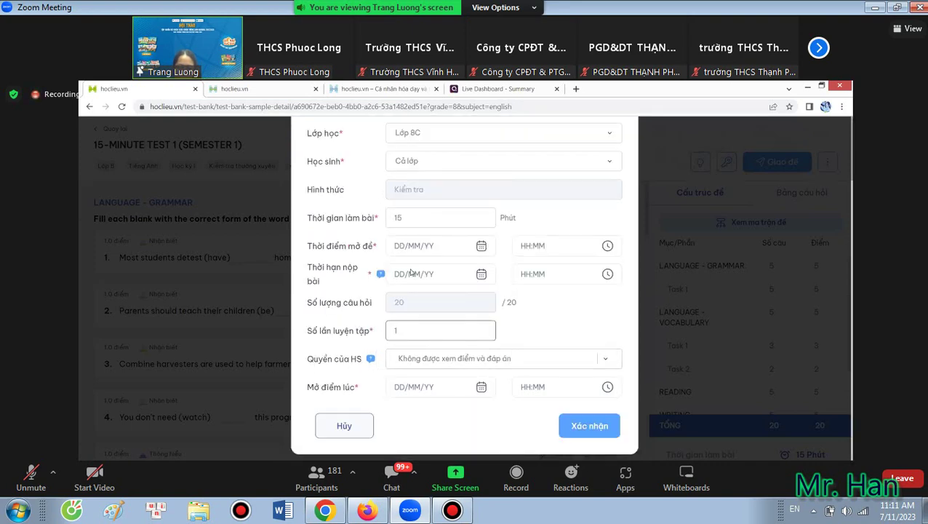
left_click(509, 372)
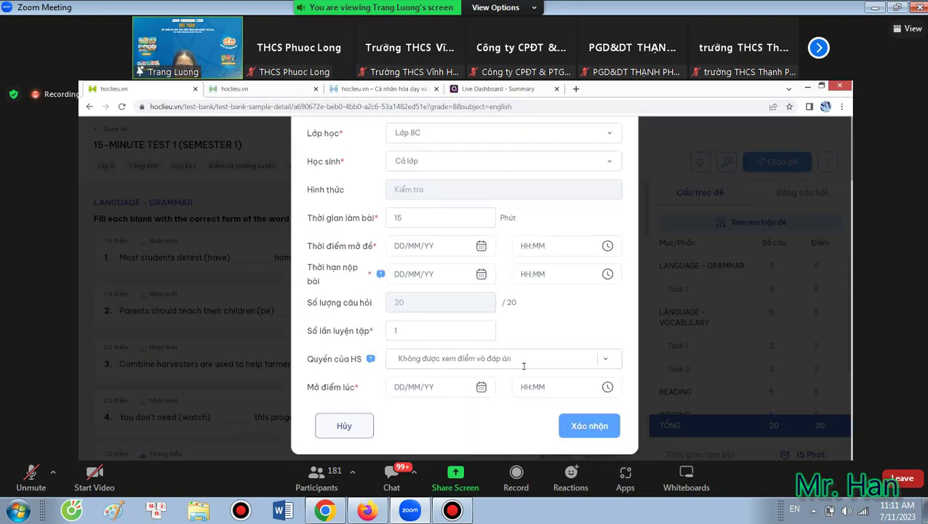
left_click(599, 357)
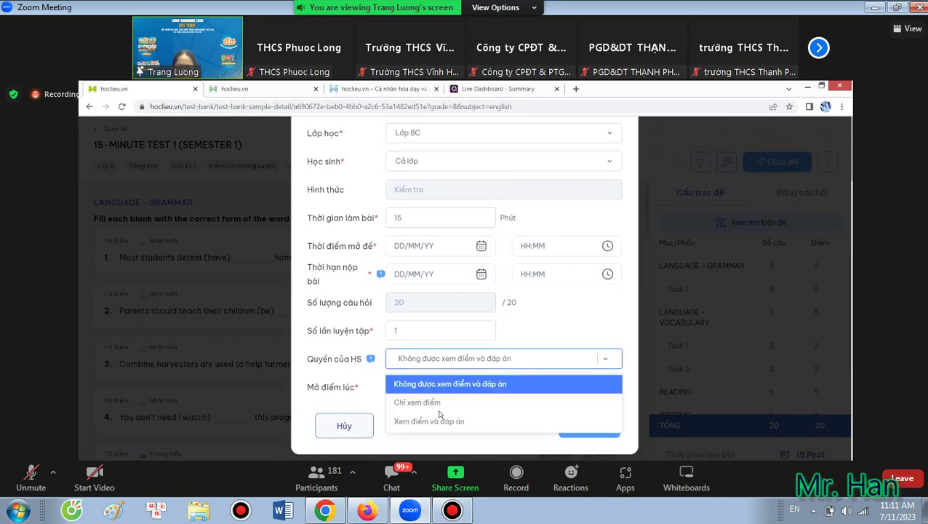
left_click(474, 406)
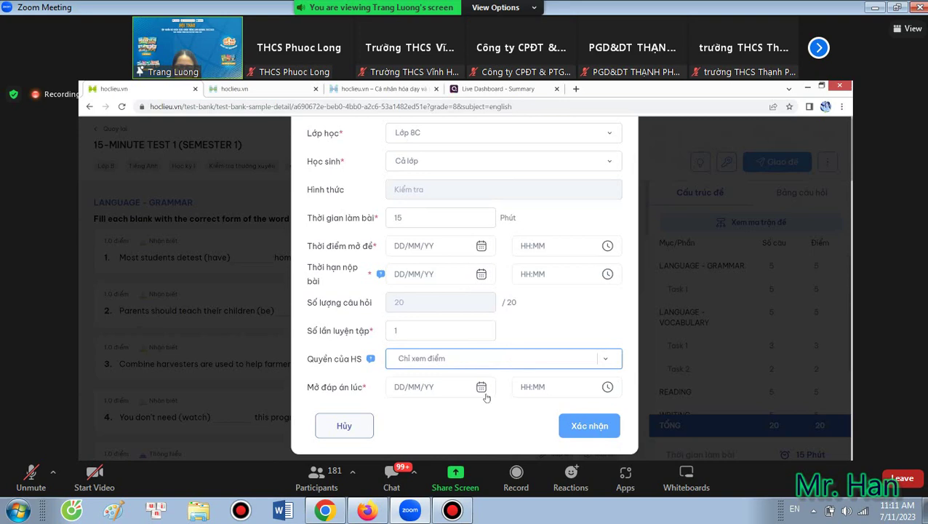
left_click(485, 393)
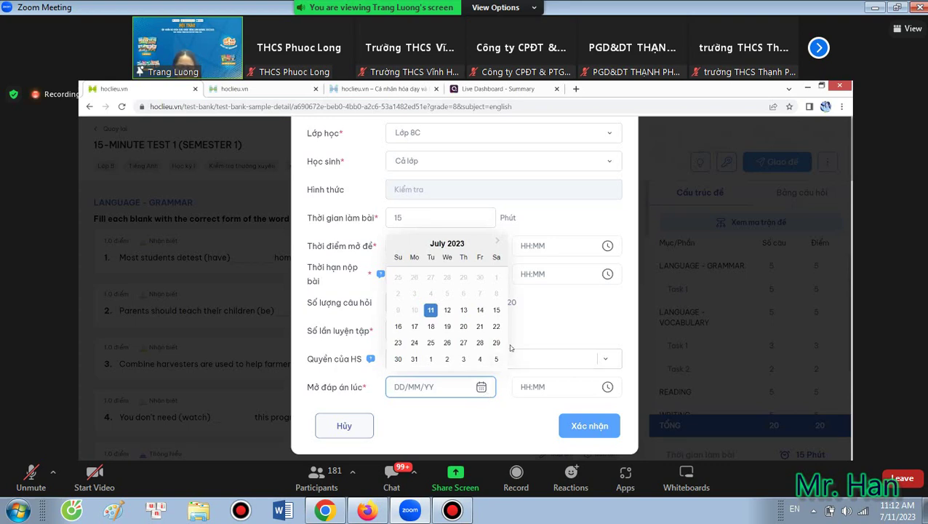
left_click(432, 311)
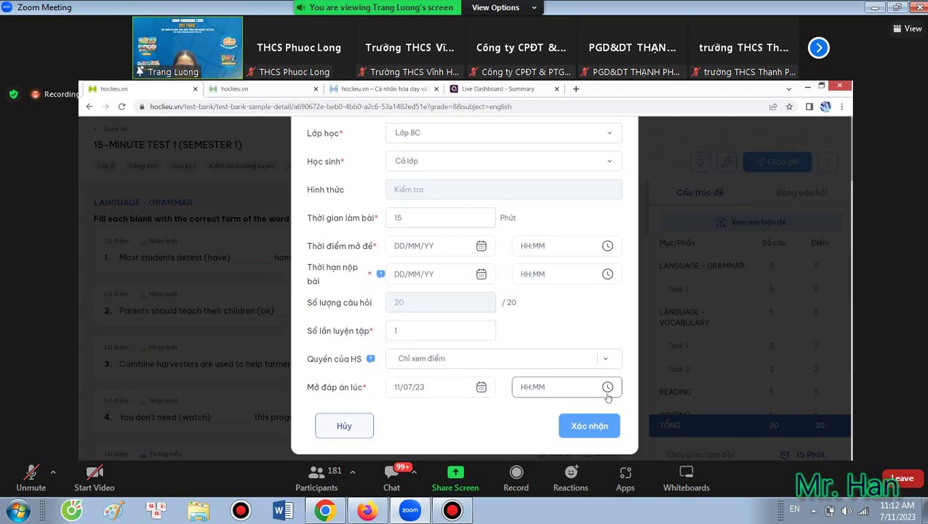
left_click(571, 387)
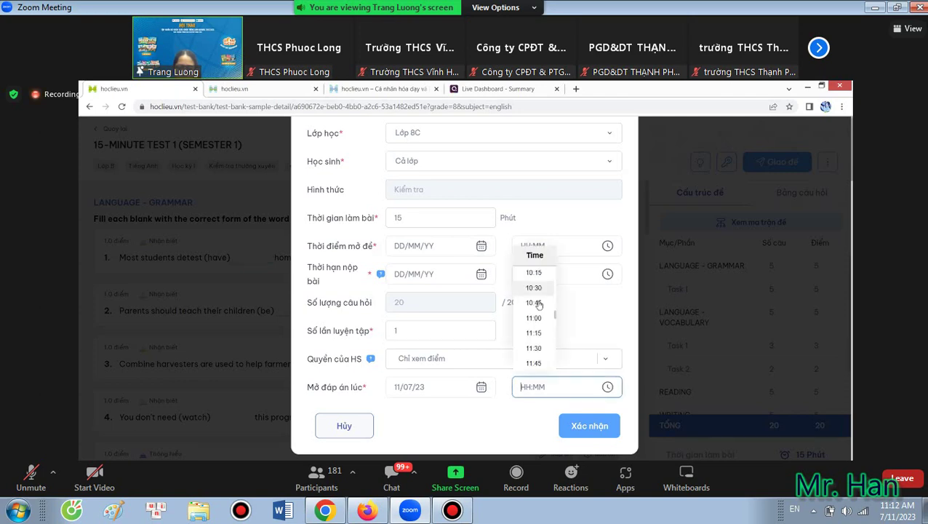
scroll(540, 309, "down", 3)
scroll(539, 311, "down", 10)
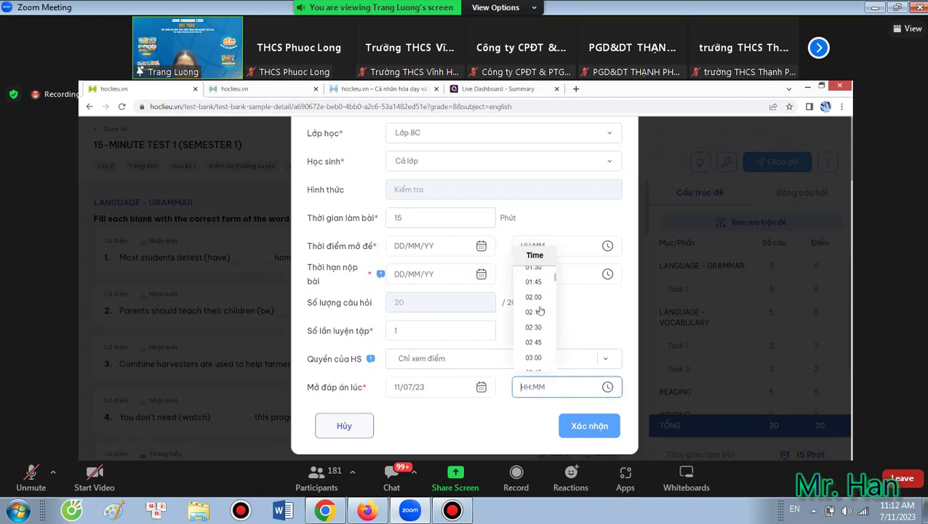
scroll(539, 320, "down", 10)
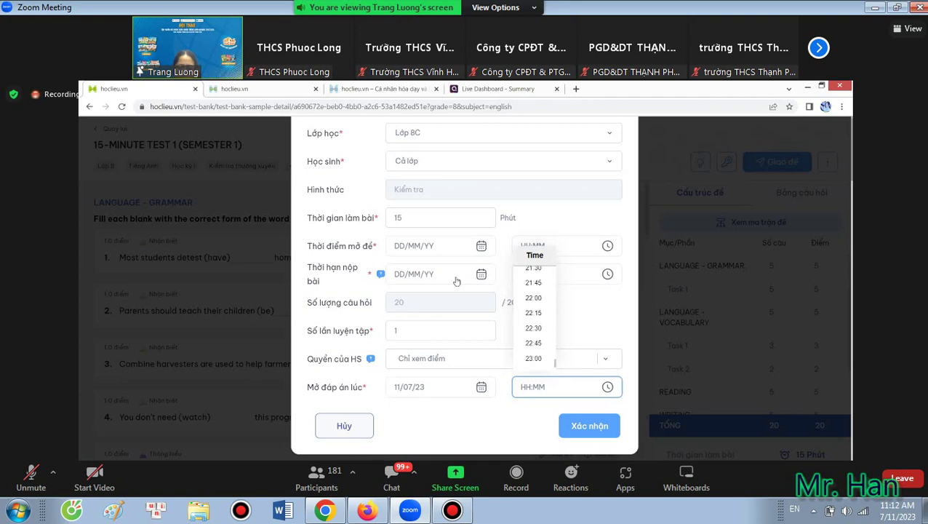
left_click(480, 249)
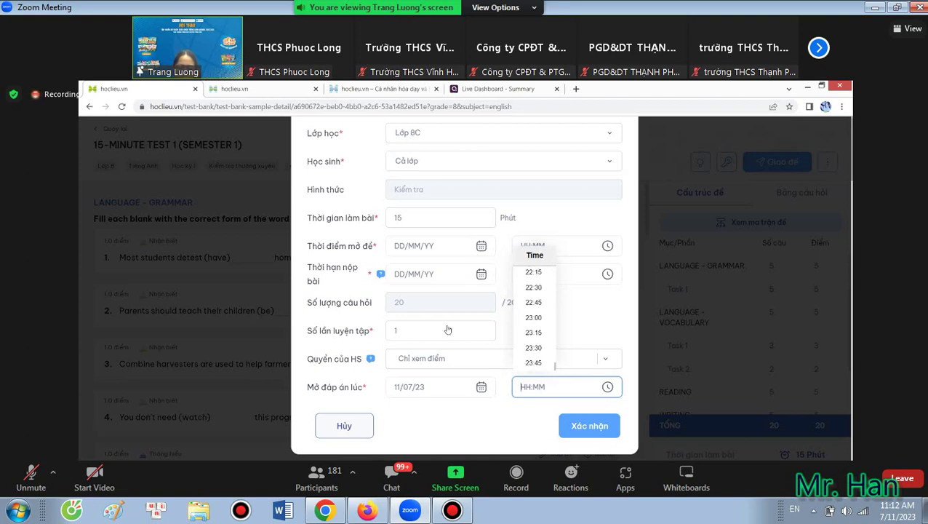
left_click(430, 339)
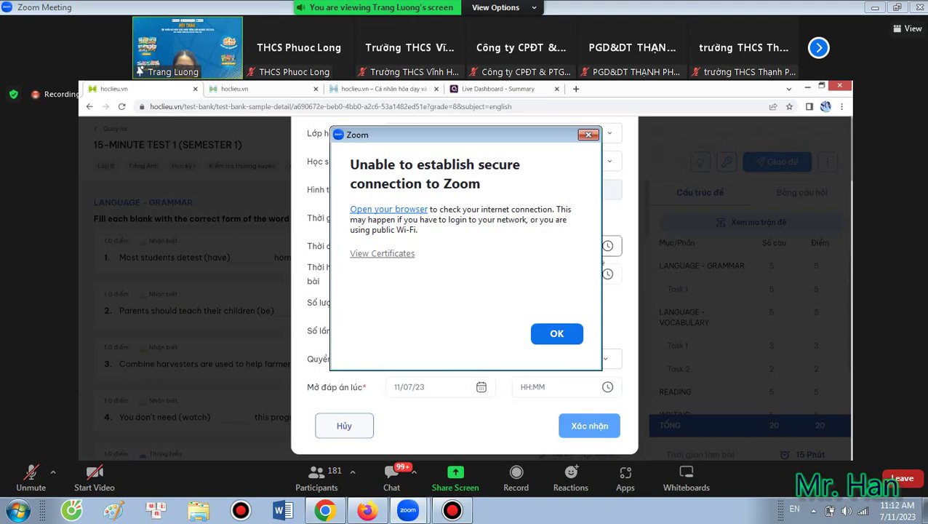
left_click(560, 245)
scroll(542, 342, "down", 5)
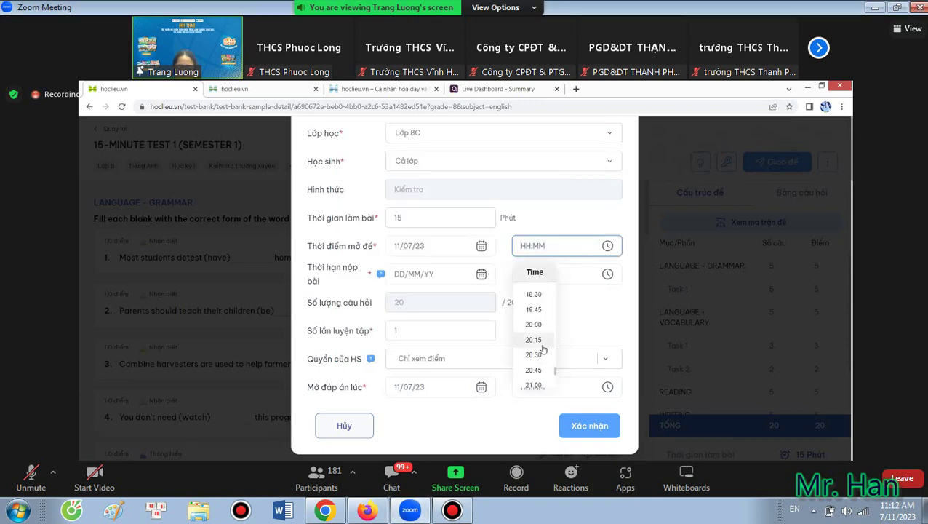
left_click(542, 325)
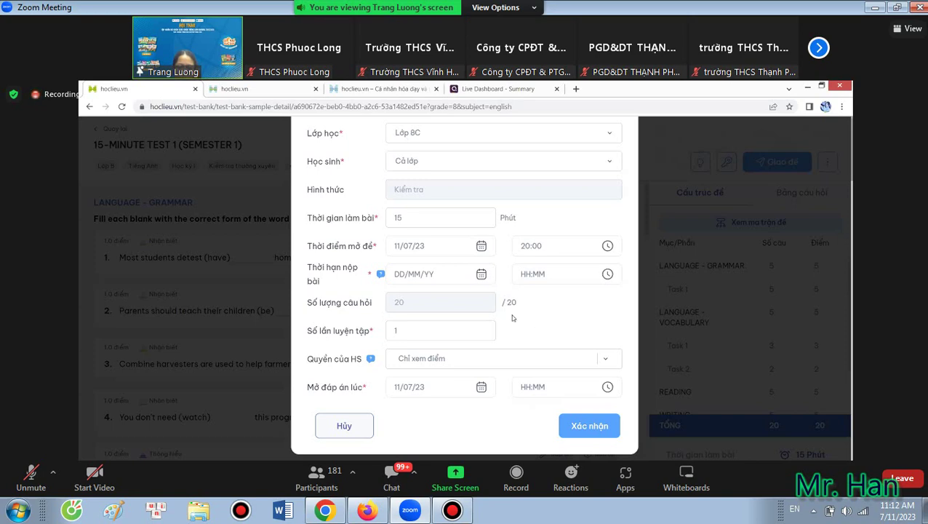
left_click(435, 275)
left_click(430, 367)
left_click(560, 280)
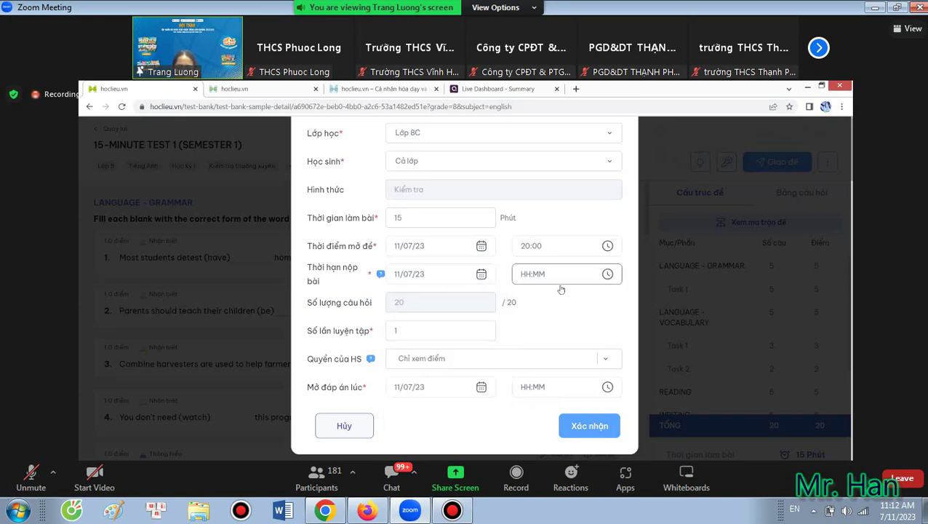
left_click(560, 279)
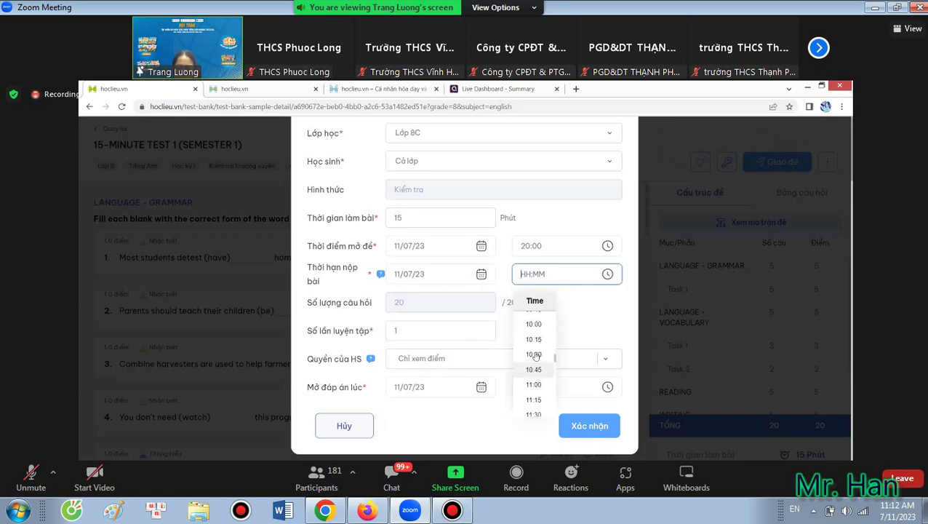
scroll(535, 356, "down", 5)
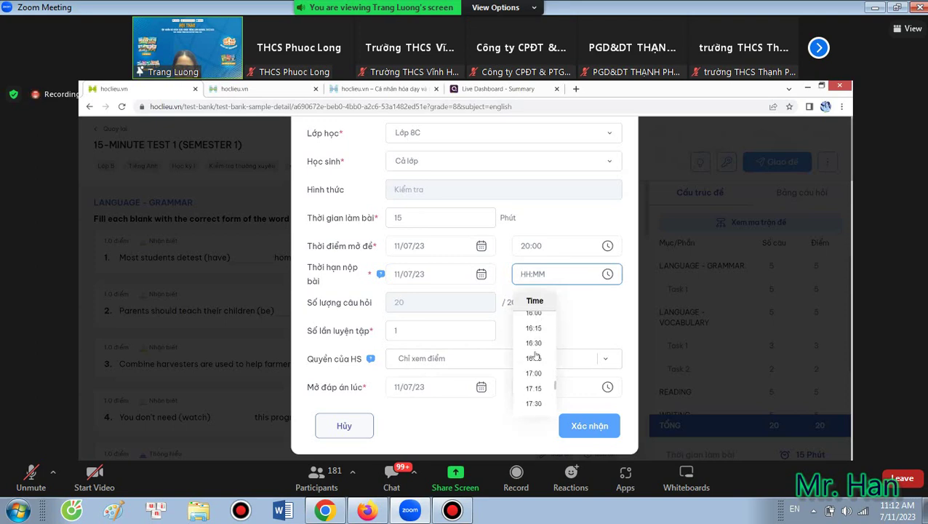
scroll(536, 354, "down", 3)
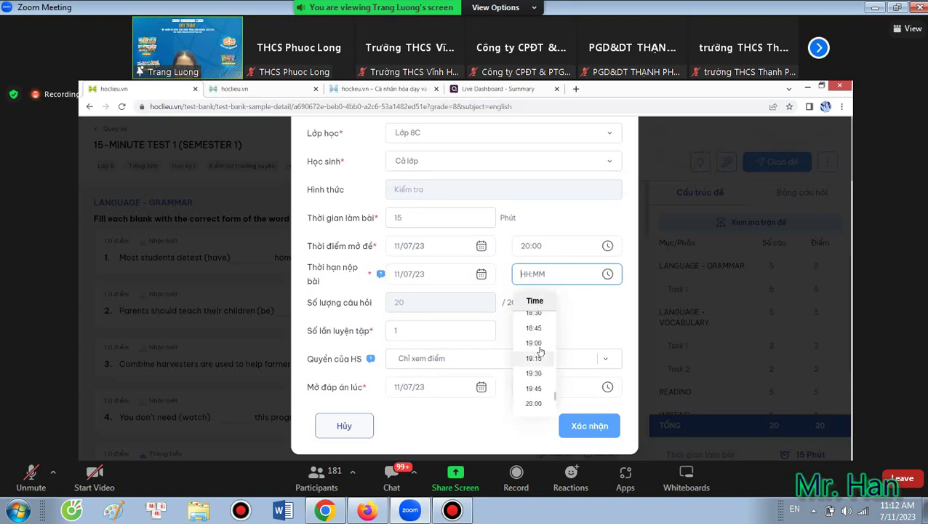
scroll(540, 352, "down", 2)
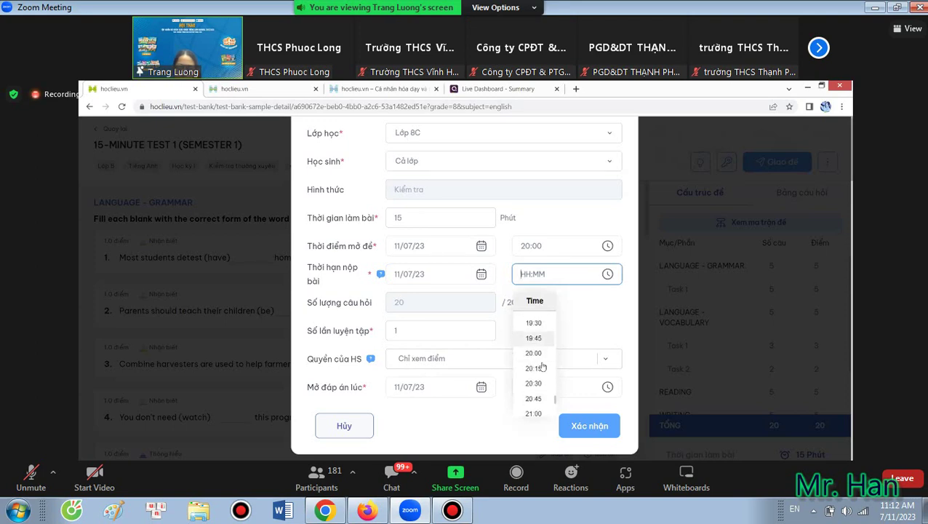
left_click(538, 368)
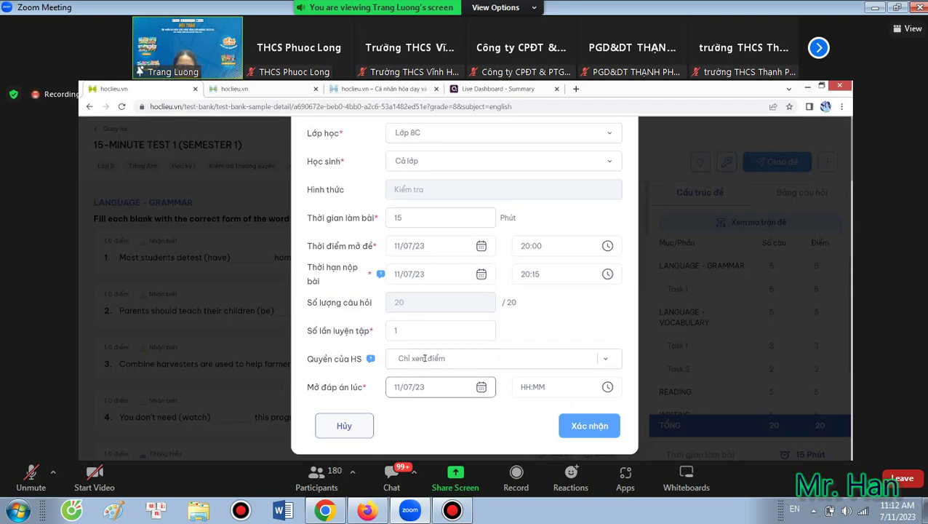
left_click(605, 386)
scroll(535, 324, "up", 5)
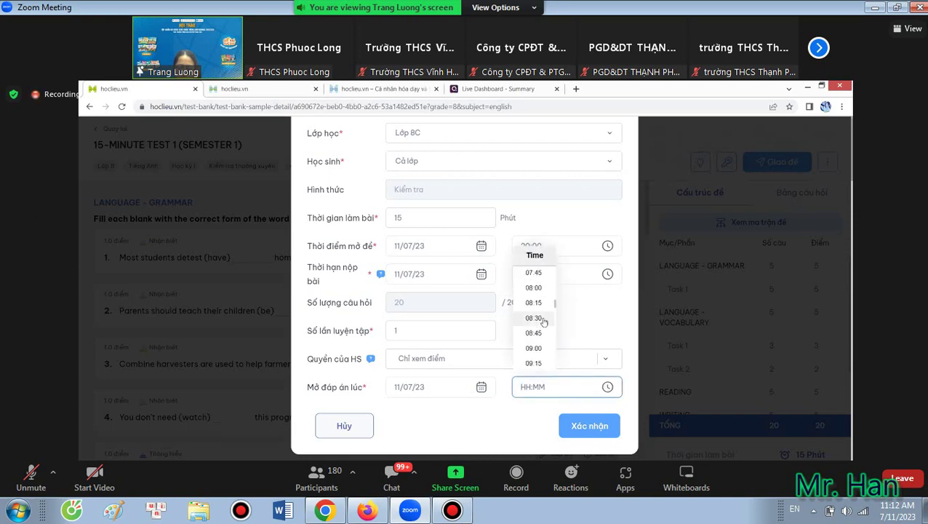
left_click(536, 320)
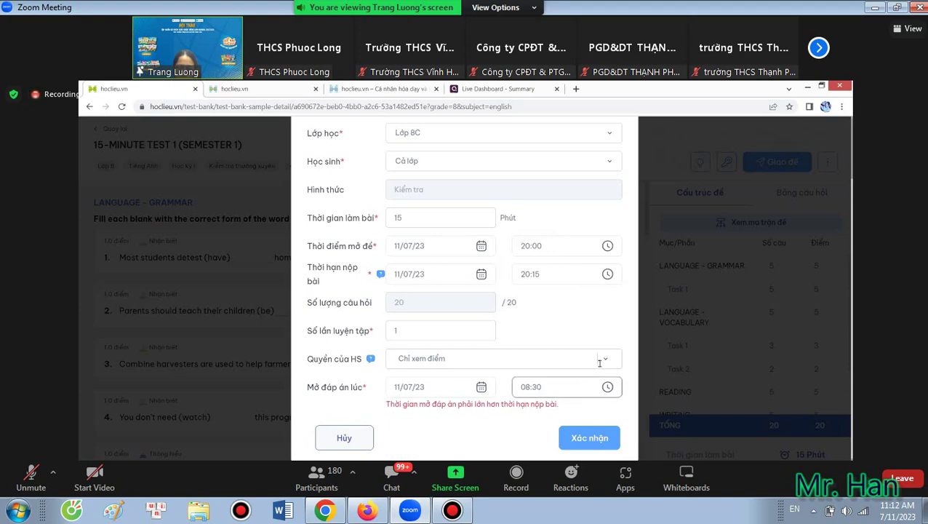
left_click(594, 386)
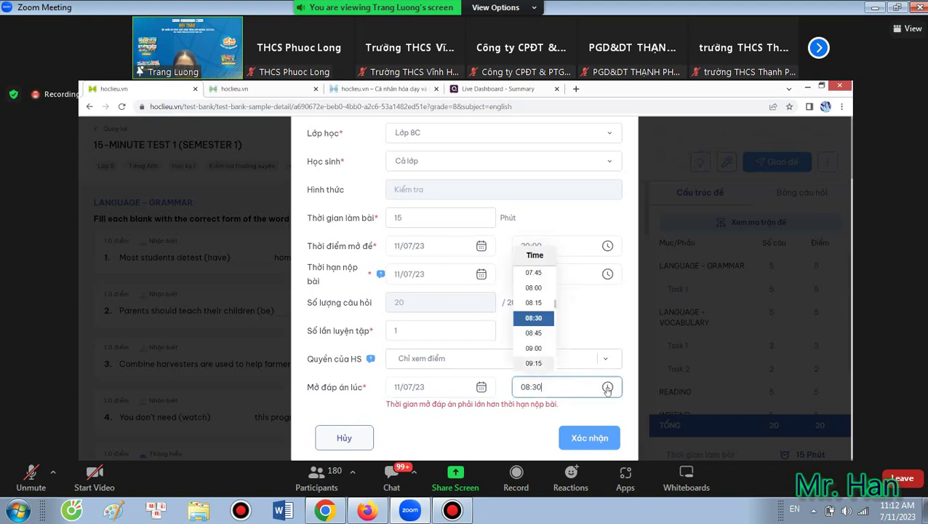
scroll(542, 337, "down", 10)
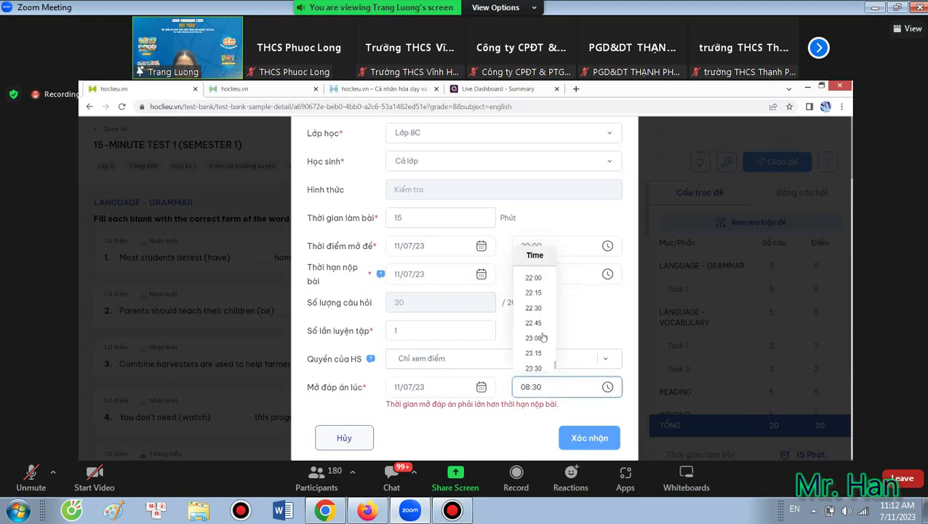
scroll(539, 320, "up", 3)
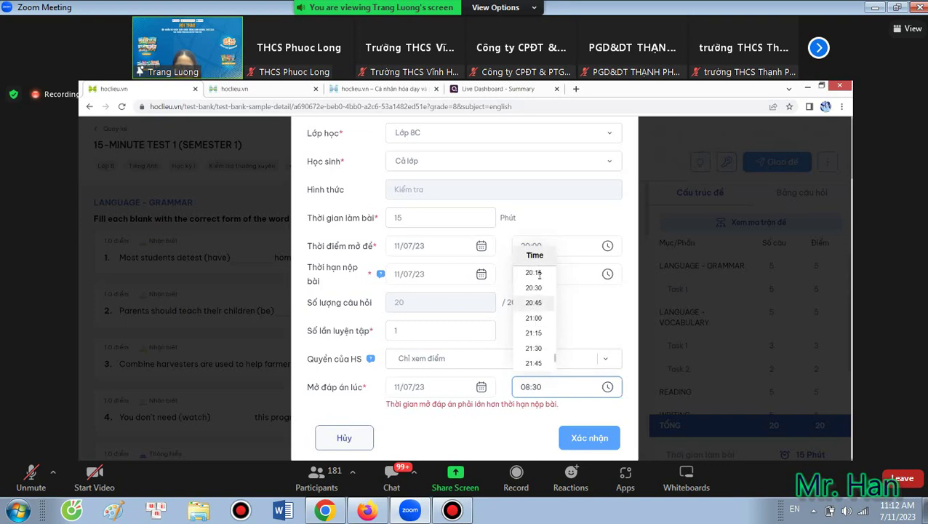
left_click(608, 442)
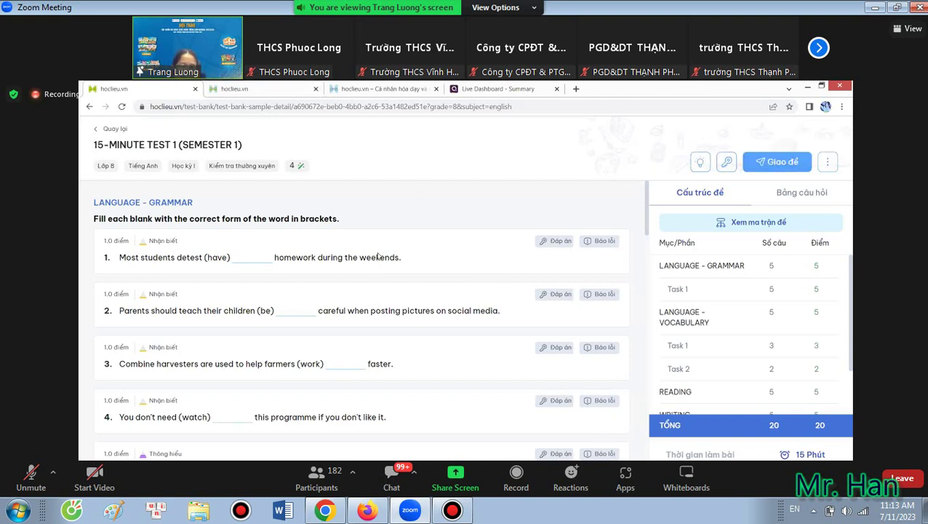
Go back to the test list and open Câu hỏi under Thư viện của tôi.
left_click(111, 129)
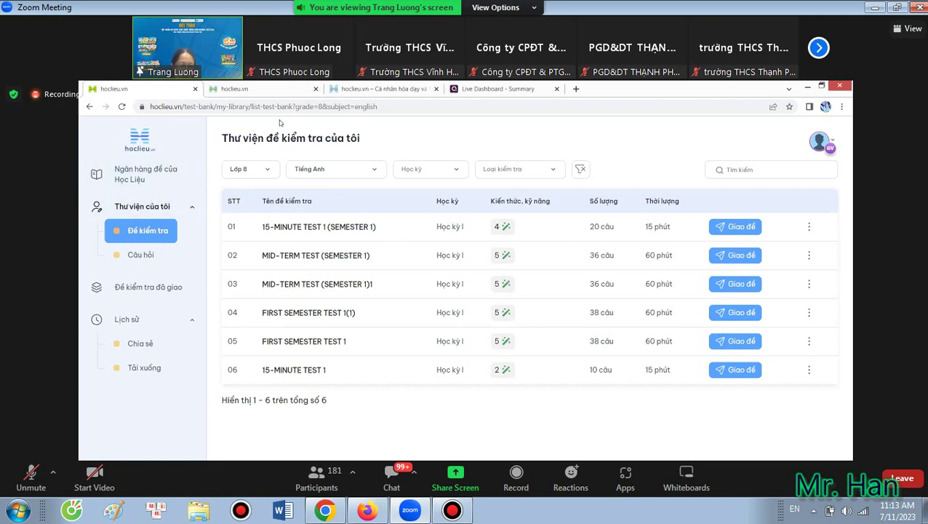
left_click(154, 281)
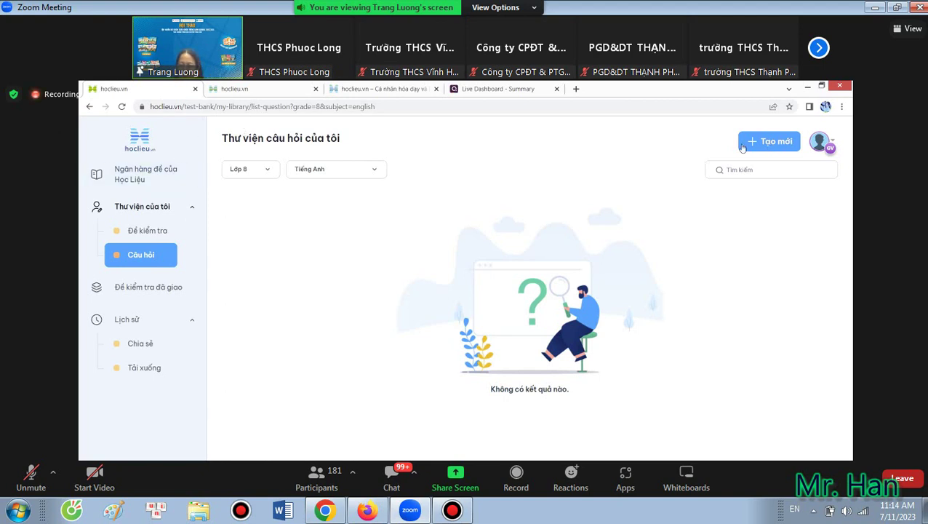
Create a new question group with one question, checking the Nhận biết and Grammar dropdowns.
left_click(773, 143)
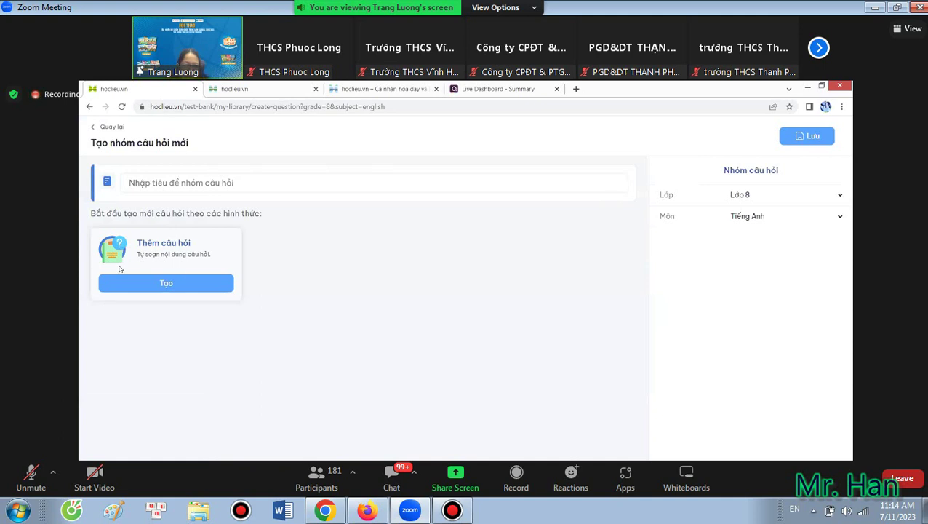
left_click(180, 288)
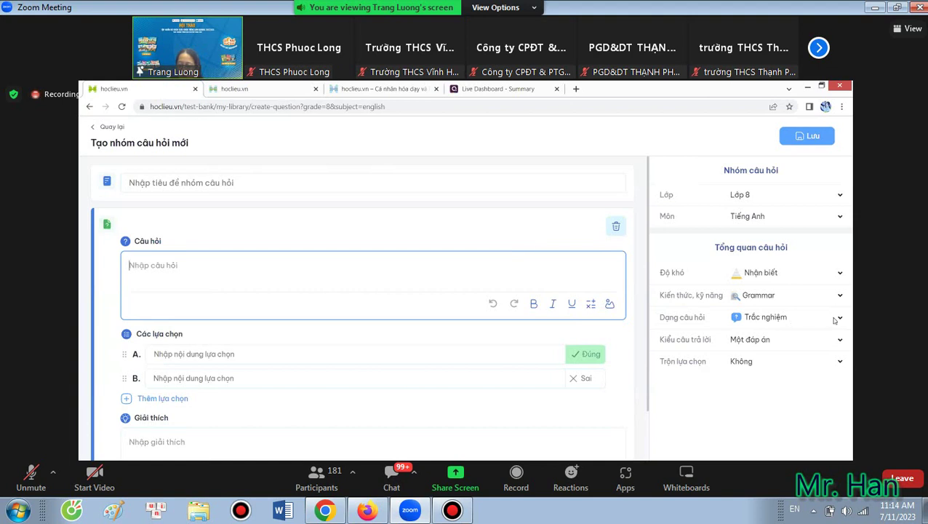
left_click(730, 279)
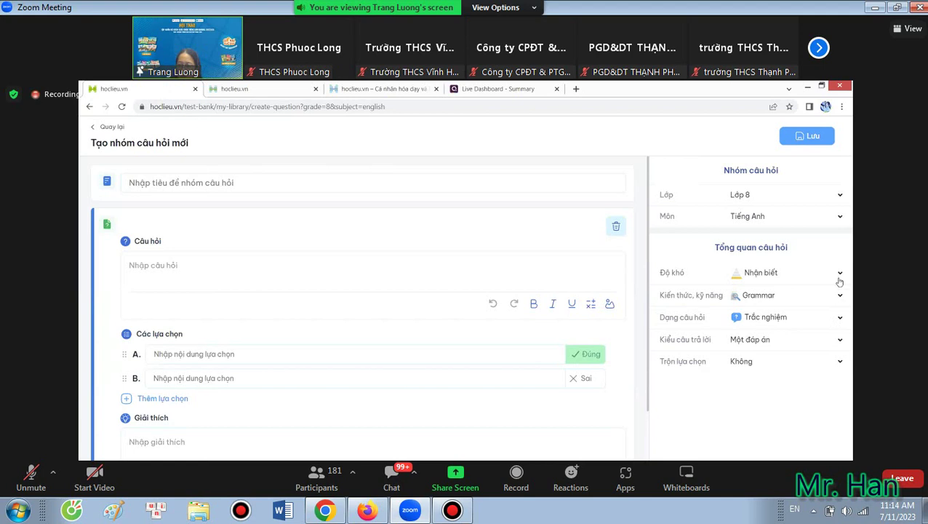
left_click(840, 279)
left_click(842, 296)
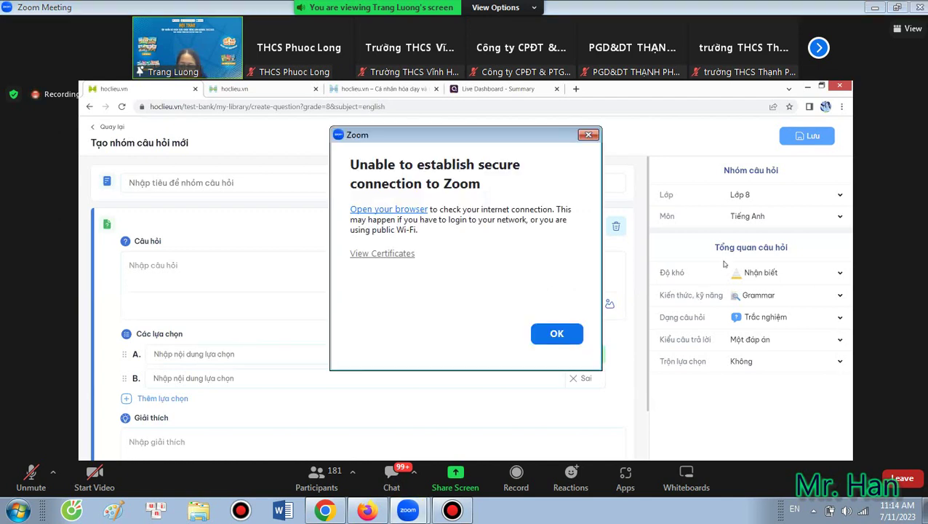
key("Return")
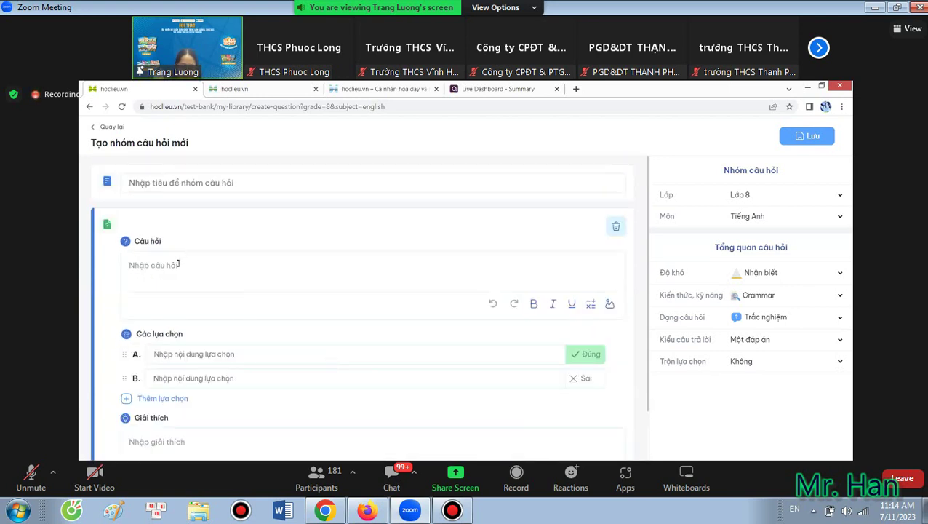
Title the group 'Grammar Unit 1' and add the question 'I enjoy _______ books.'.
left_click(198, 183)
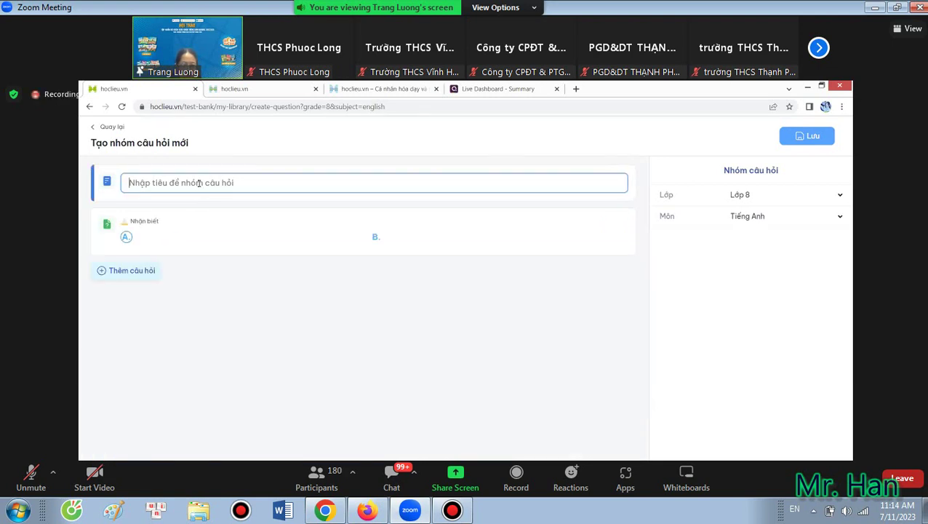
type("GRam")
key("BackSpace")
key("BackSpace")
key("BackSpace")
type("ram")
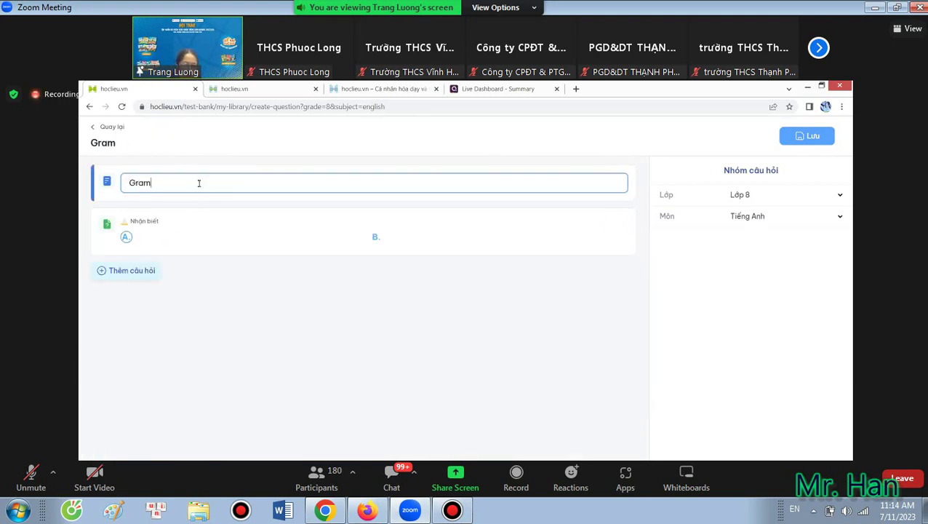
type("mar Unit 1")
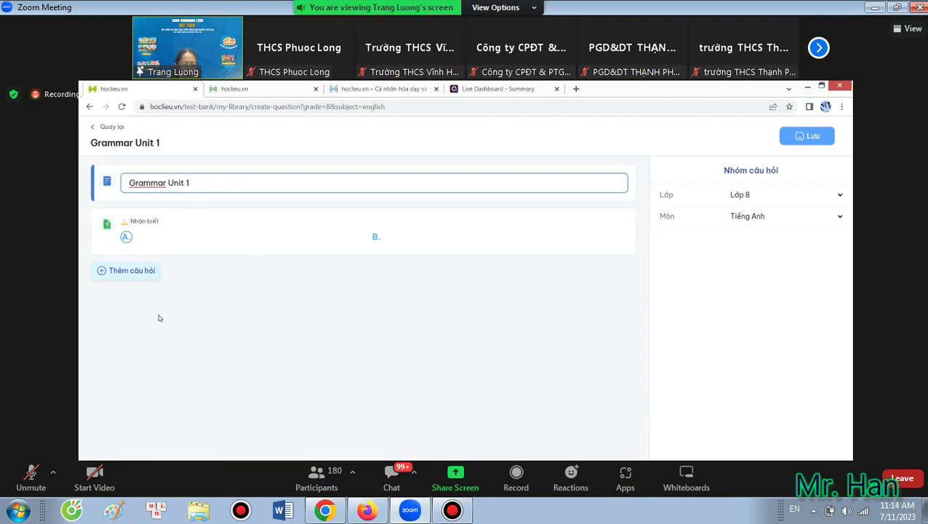
left_click(145, 272)
scroll(182, 284, "up", 1)
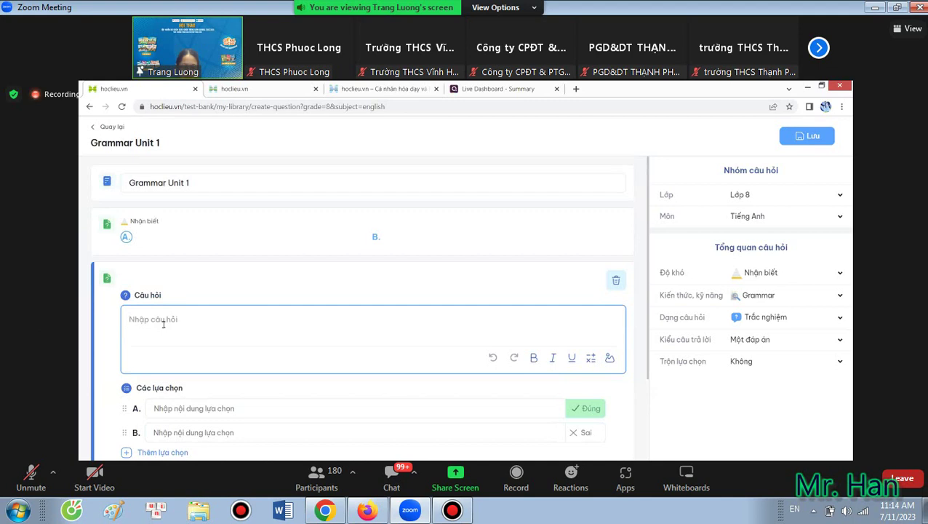
type("I enjoy _______ boo")
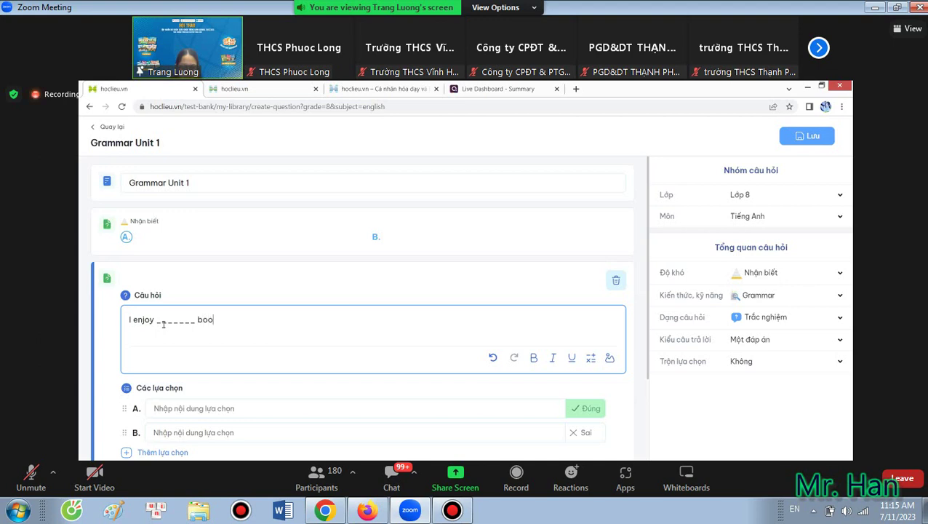
type("ks.")
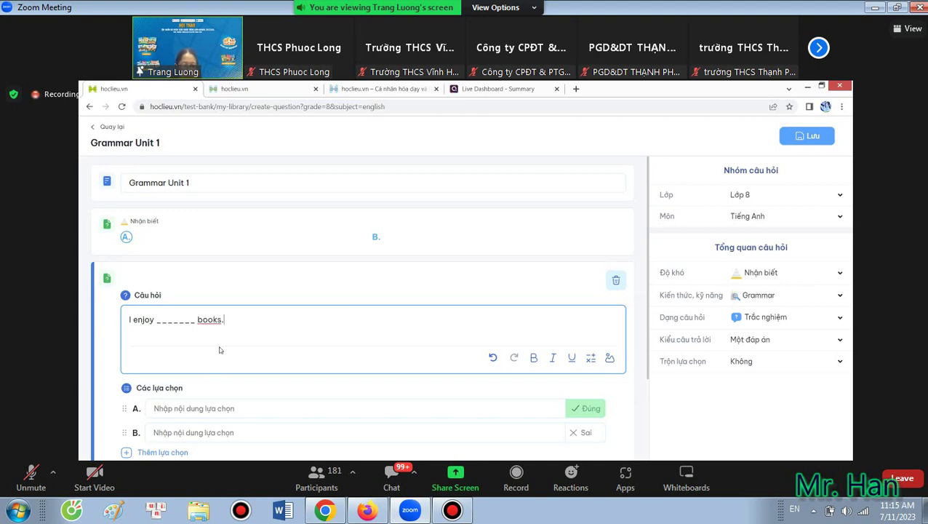
Enter answer choices A 'reading', B 'read' and a third choice C 'reads'.
left_click(203, 409)
type("reading")
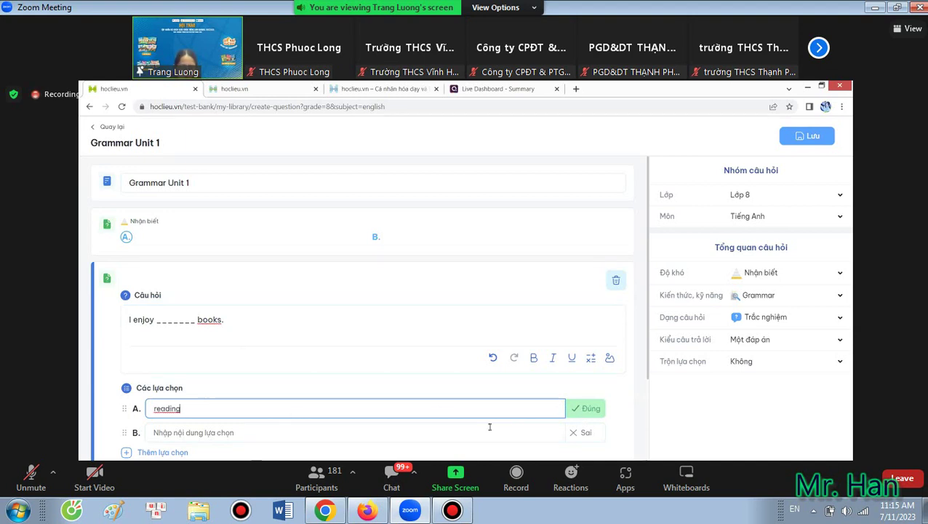
left_click(270, 430)
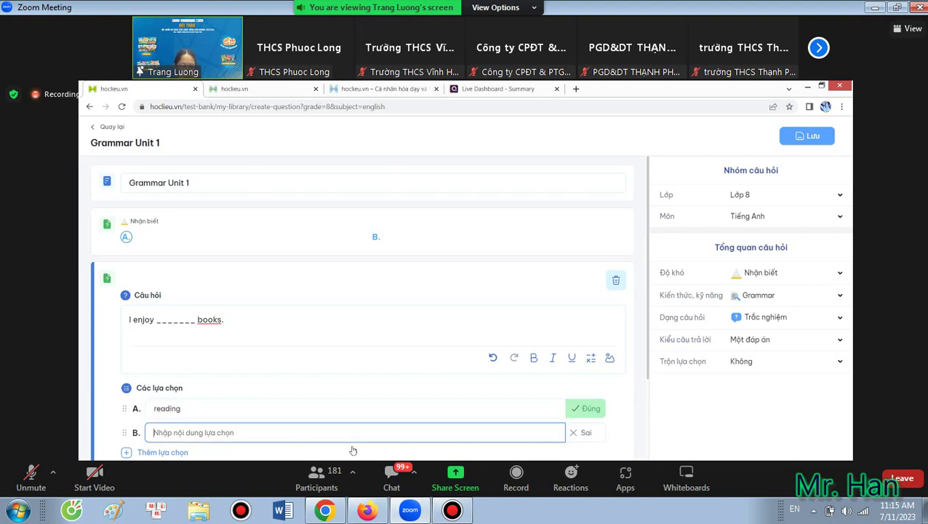
type("read")
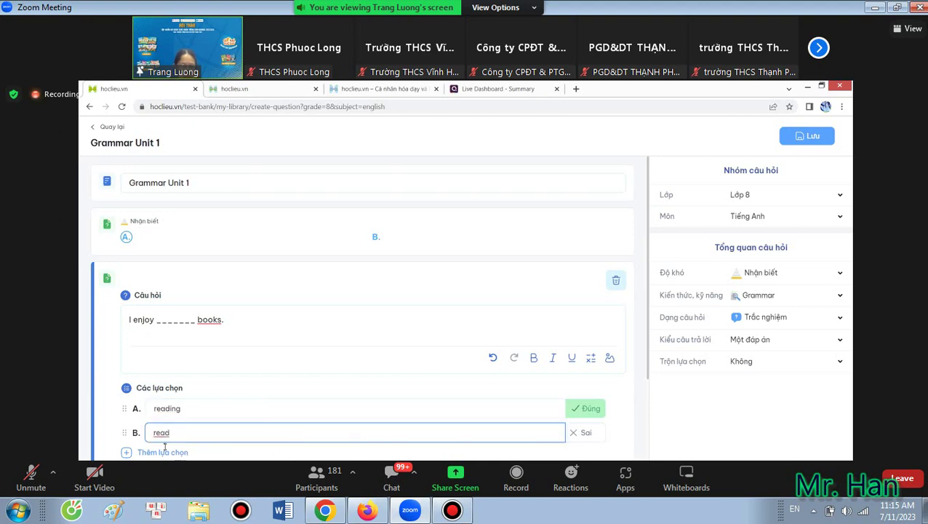
left_click(127, 451)
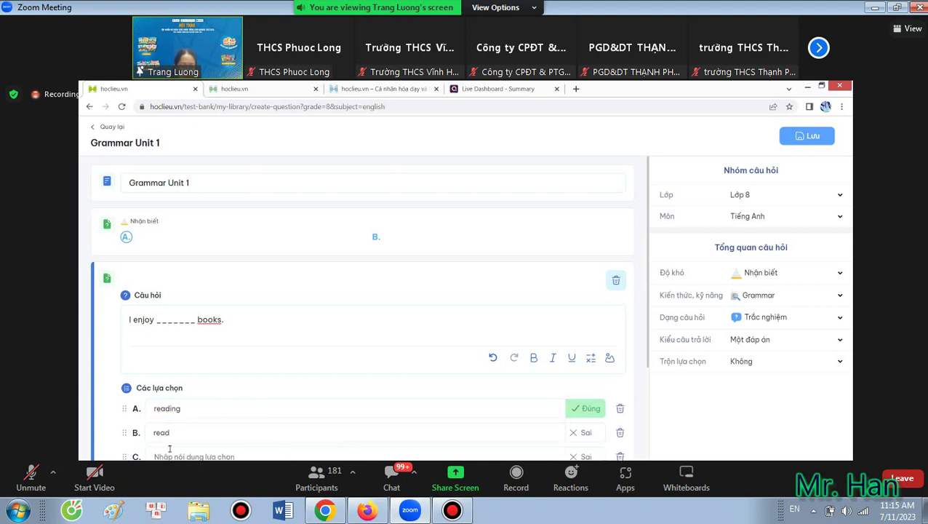
left_click(169, 451)
type("reads")
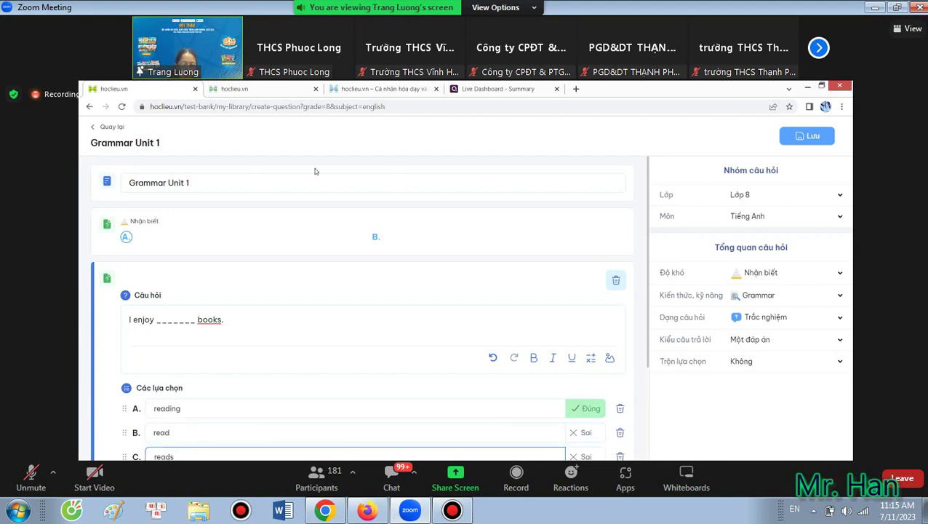
Write the explanation 'enjoy + doing sth' for the correct answer.
scroll(190, 408, "down", 2)
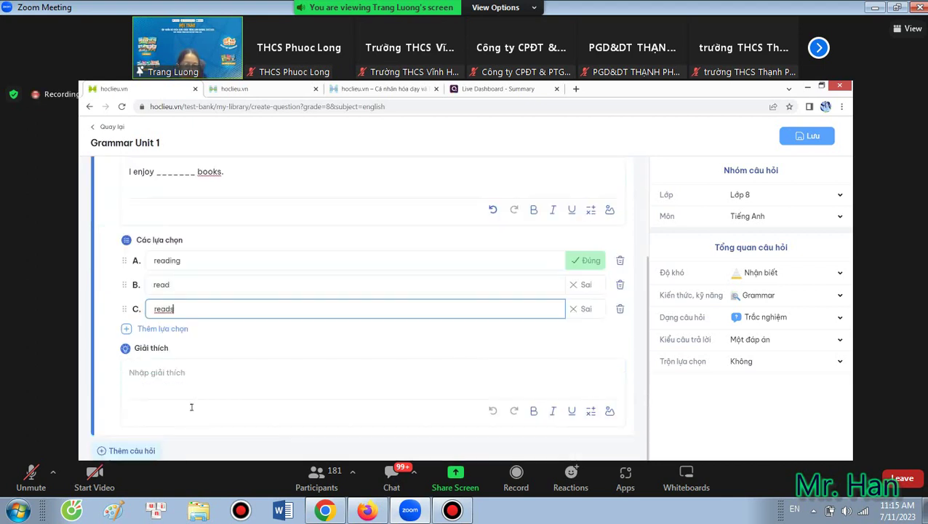
left_click(150, 374)
type("enjoy + doing st")
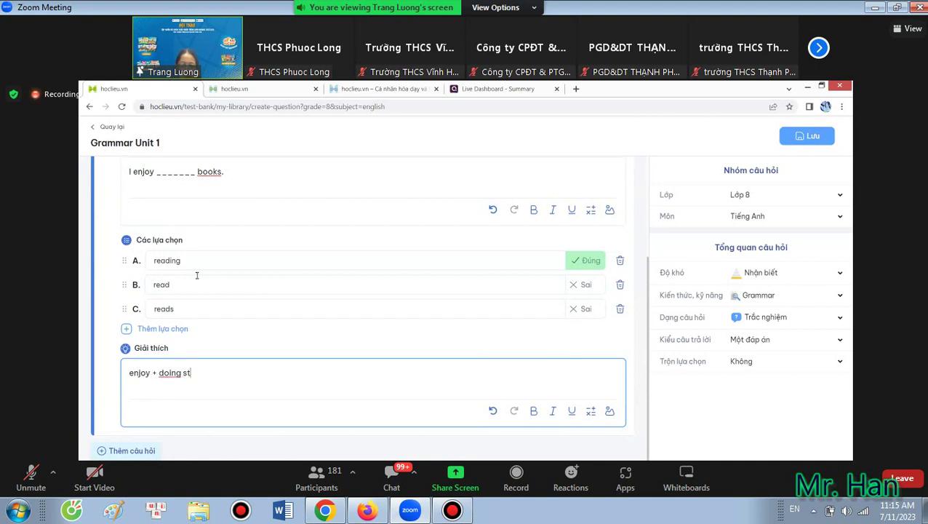
type("h")
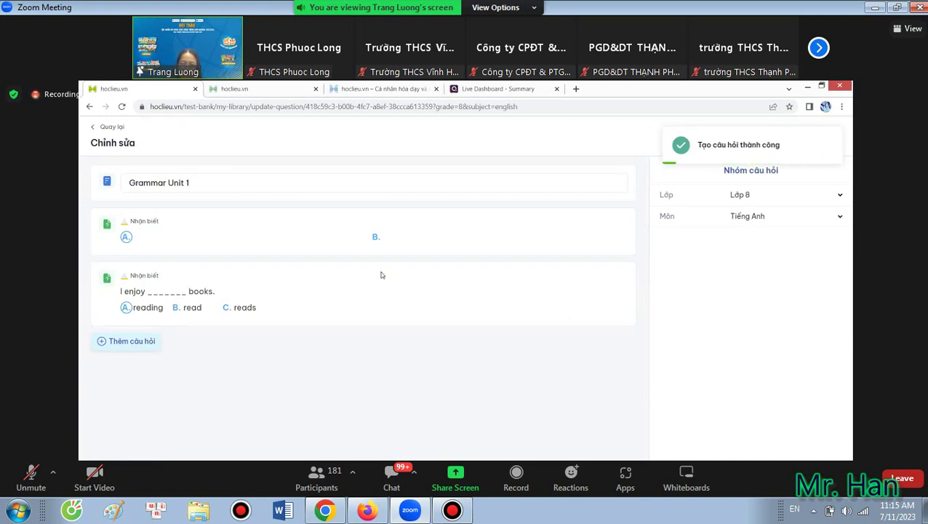
Finish the Grammar Unit 1 group, return to Thư viện câu hỏi của tôi, and close the Zoom error.
left_click(132, 341)
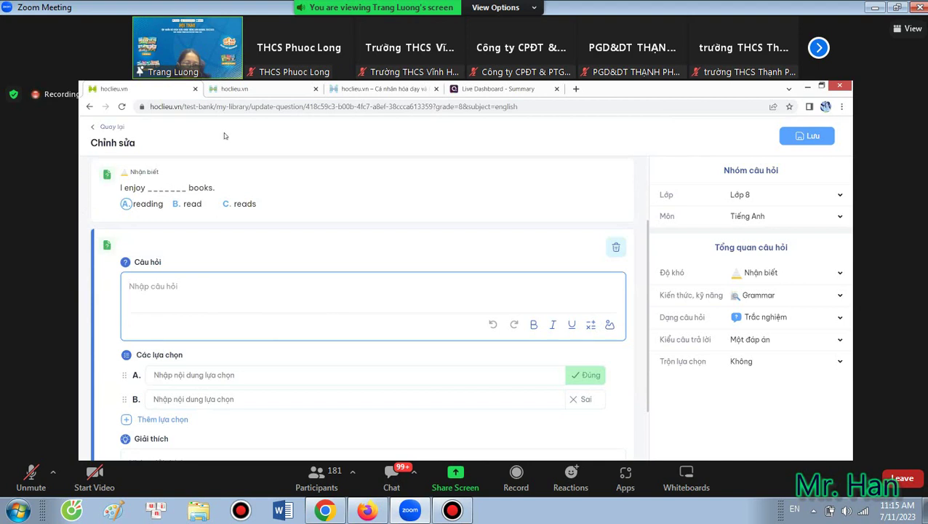
left_click(110, 127)
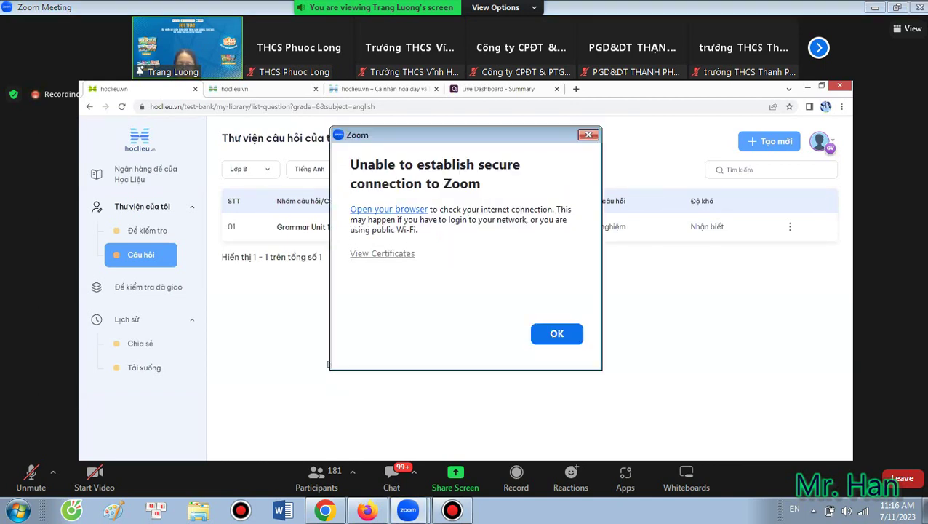
key("Return")
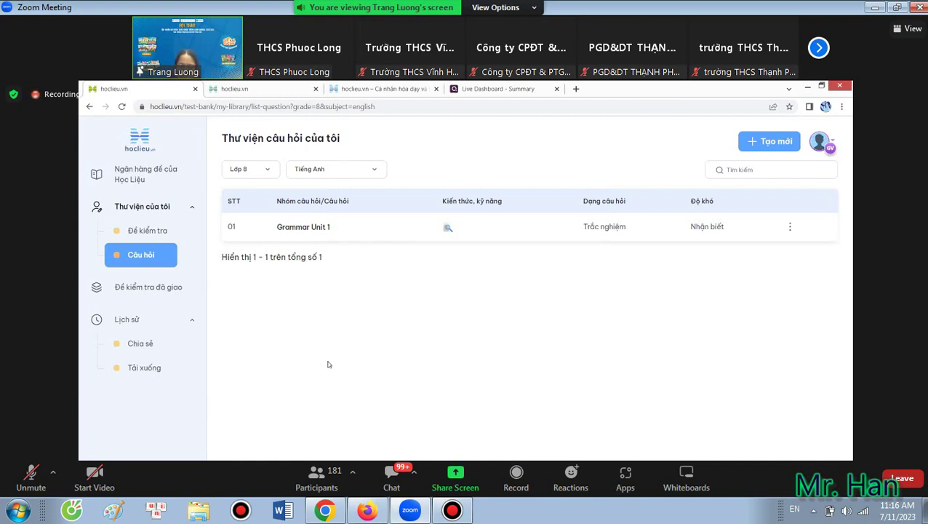
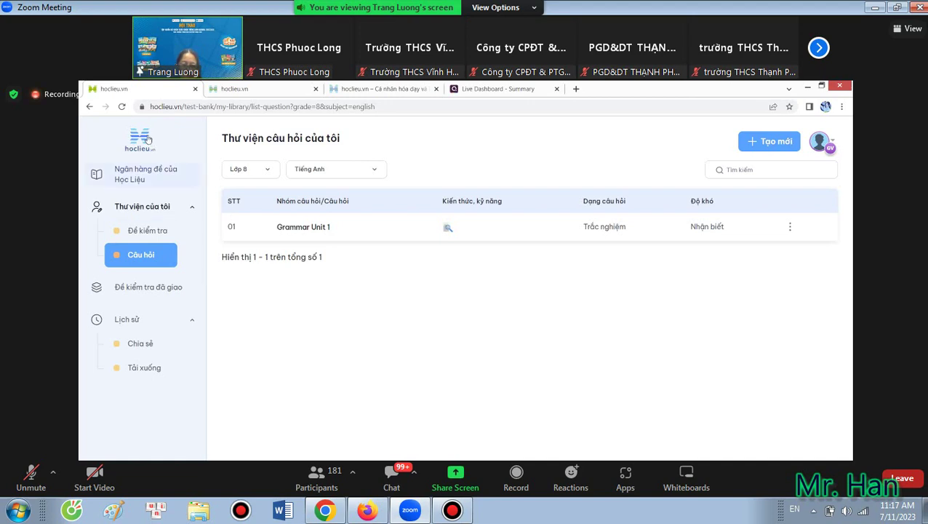
Go back to the Lớp 8 Kho học liệu page showing the Tiếng Anh 8 - Global Success book cards.
key("alt+Left")
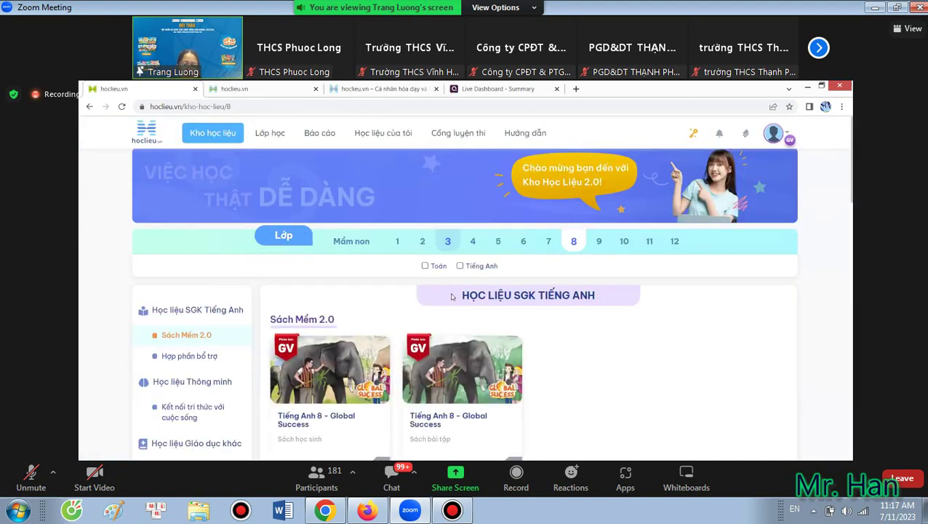
scroll(369, 249, "down", 3)
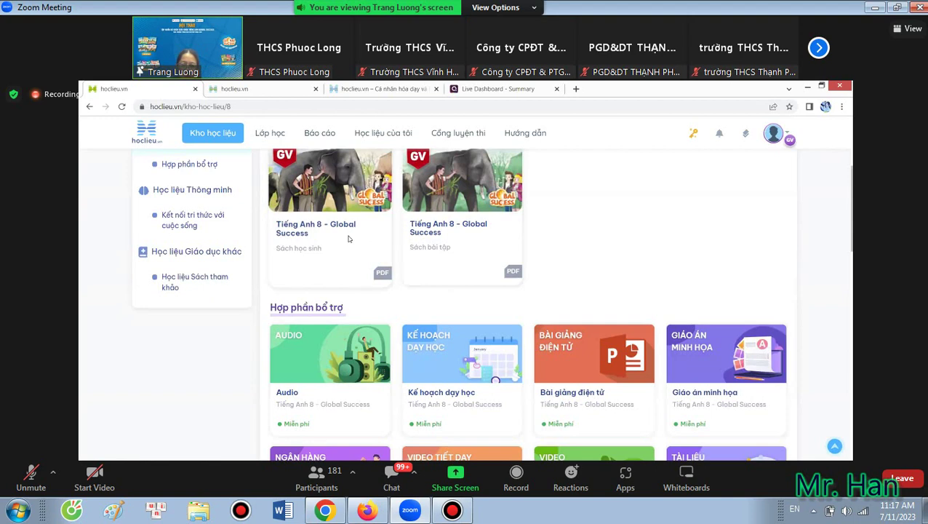
scroll(443, 295, "up", 2)
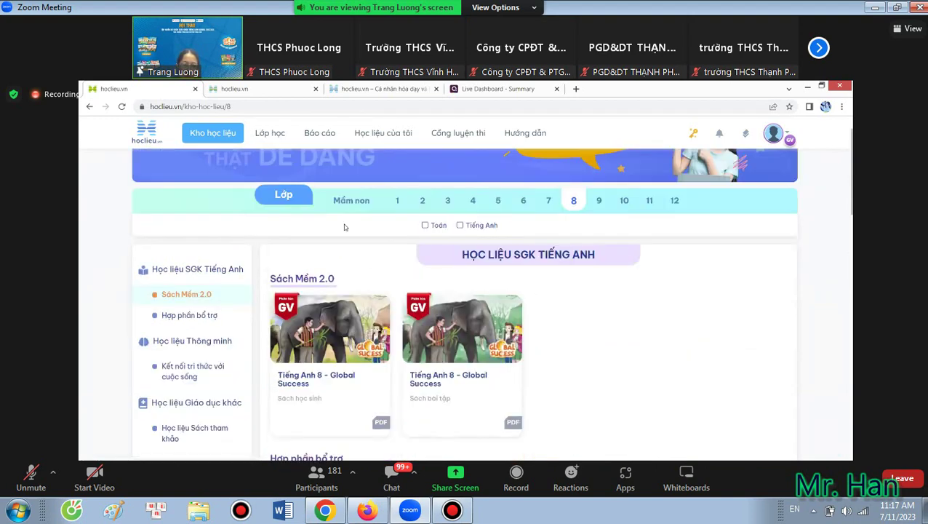
scroll(524, 138, "up", 1)
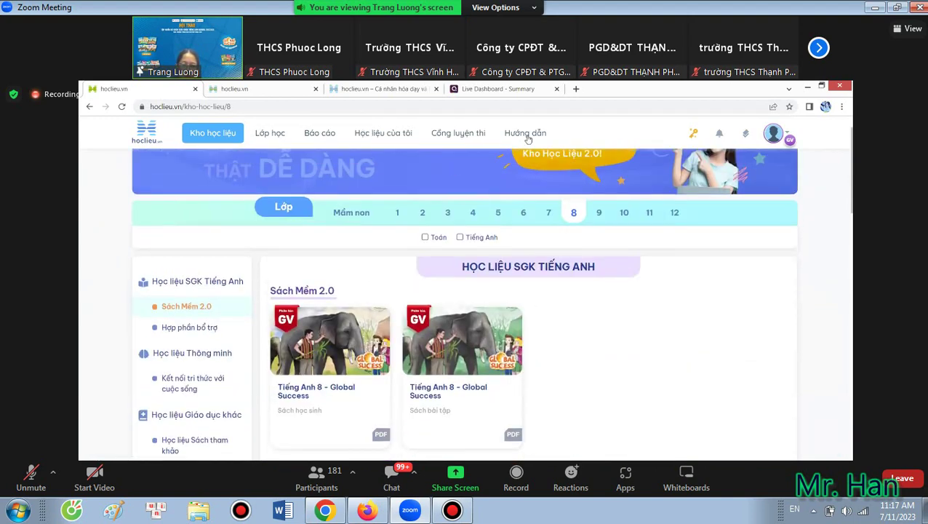
Open Hướng dẫn and browse the 18 Giáo viên guides and six Hướng dẫn sử dụng chung guides.
left_click(525, 133)
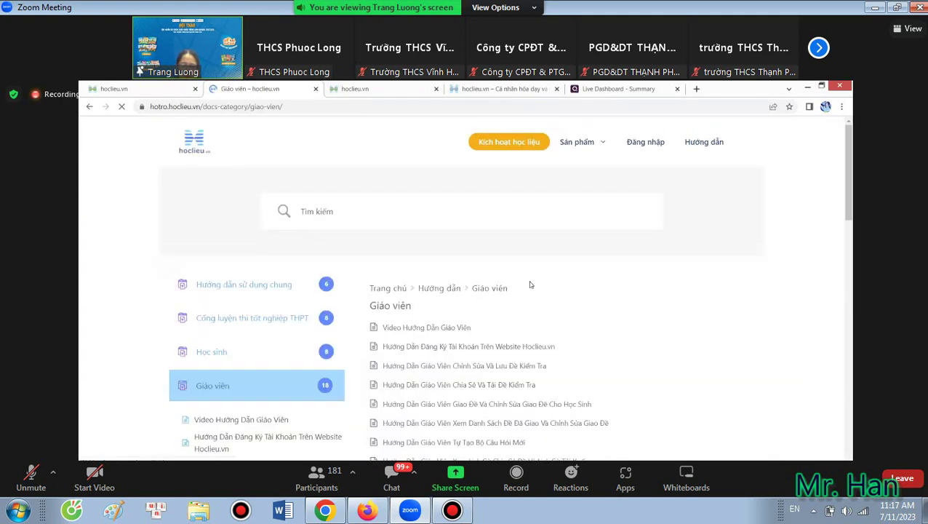
scroll(468, 300, "down", 1)
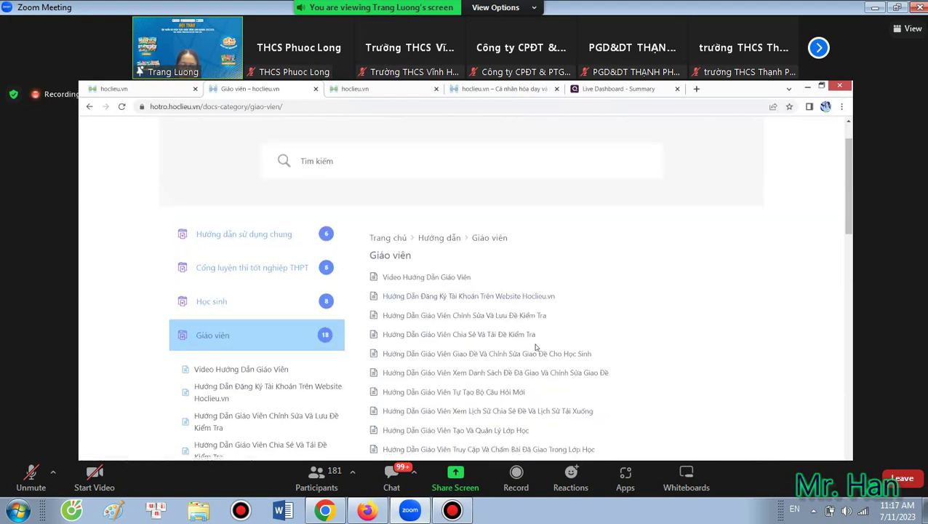
scroll(535, 347, "down", 1)
scroll(536, 346, "down", 3)
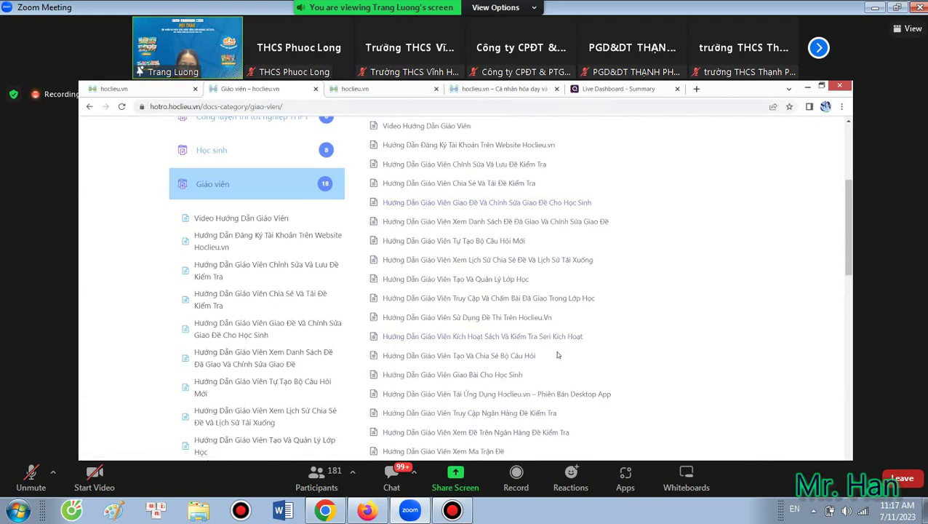
scroll(554, 353, "down", 3)
scroll(305, 247, "up", 5)
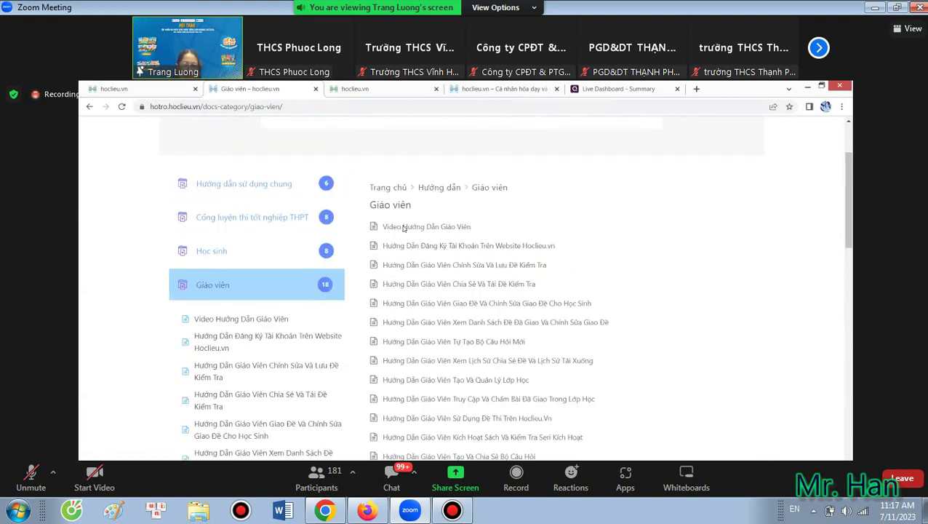
scroll(338, 287, "up", 2)
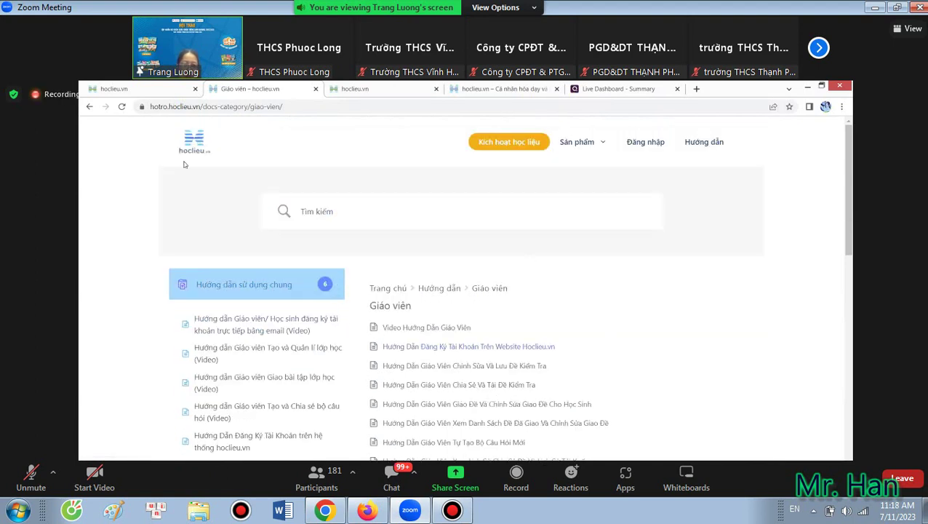
Review the hotro.hoclieu.vn homepage 'Hệ sinh thái học liệu số' to the footer and dismiss the Zoom error.
left_click(193, 142)
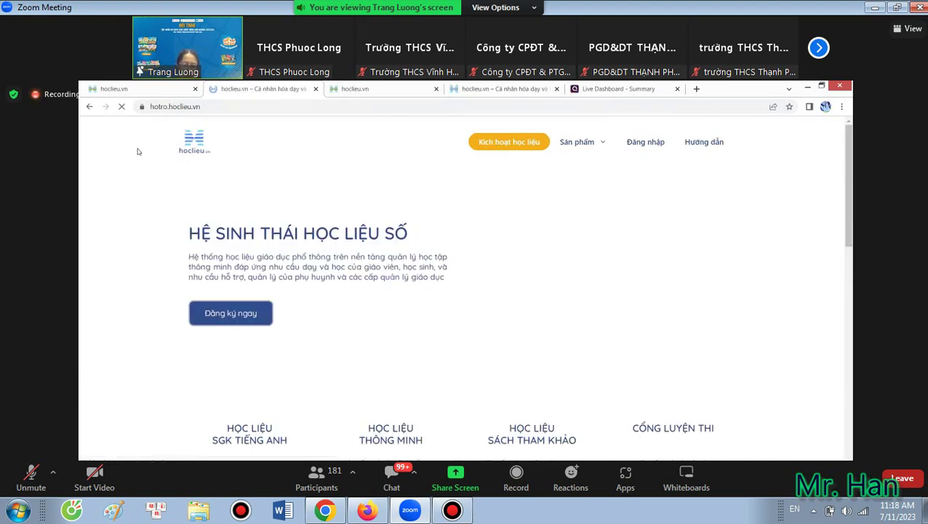
scroll(508, 358, "down", 3)
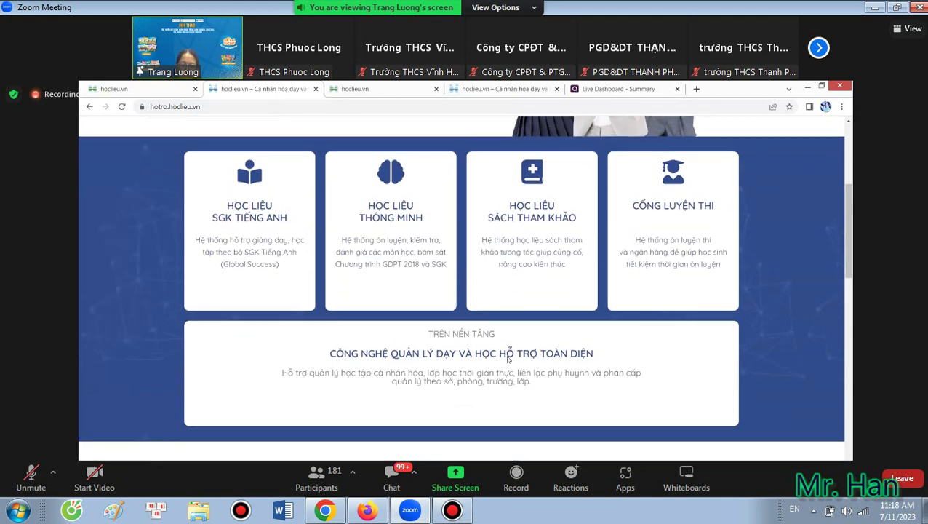
scroll(509, 359, "down", 5)
scroll(508, 358, "up", 2)
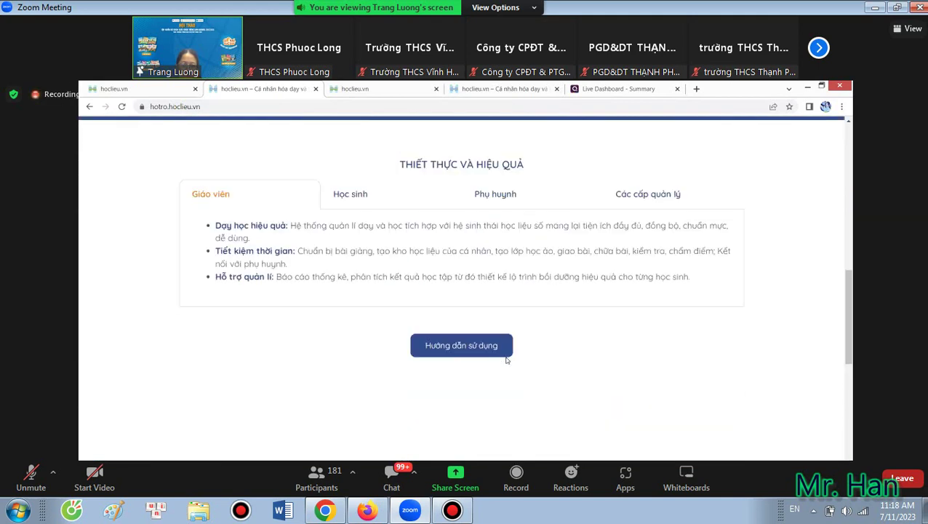
scroll(507, 359, "down", 5)
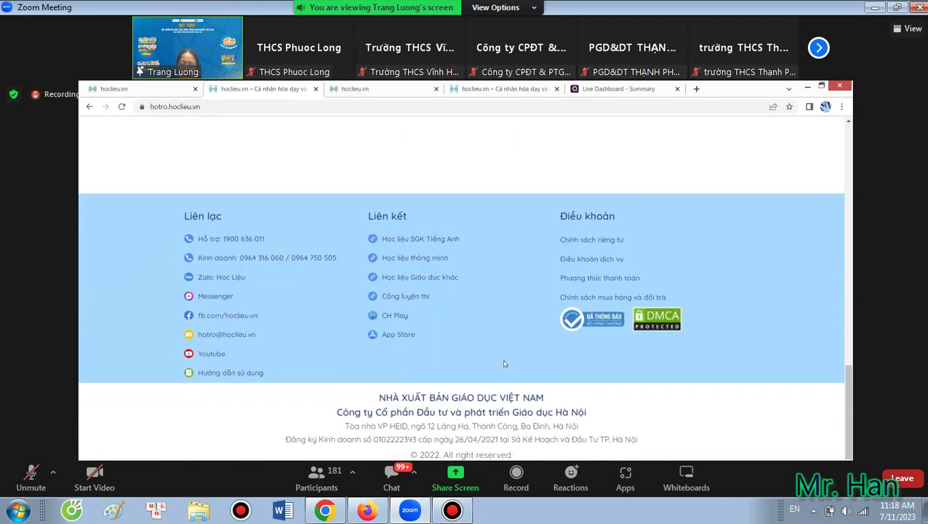
scroll(505, 342, "up", 15)
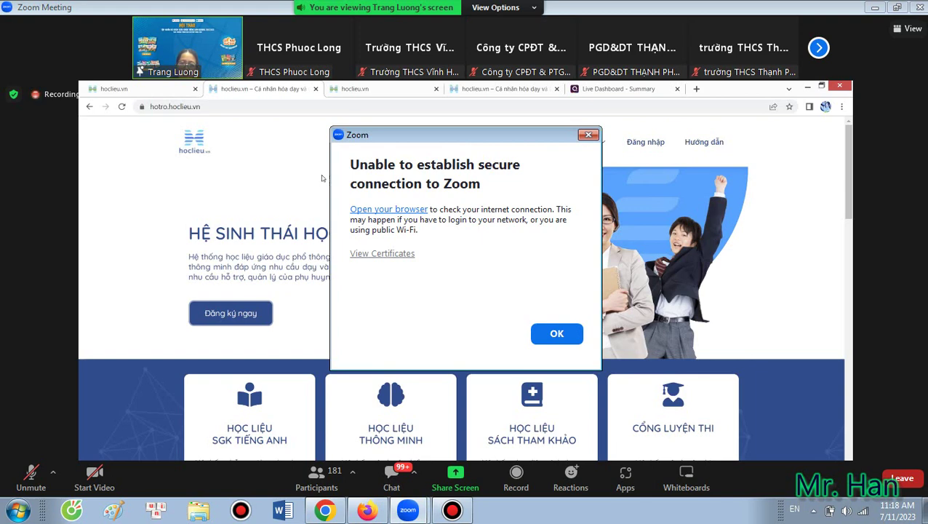
key("Return")
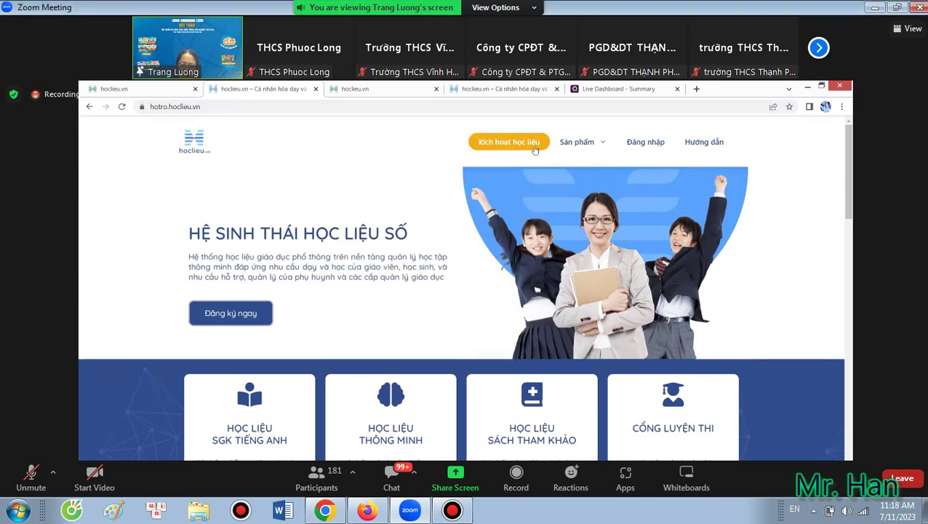